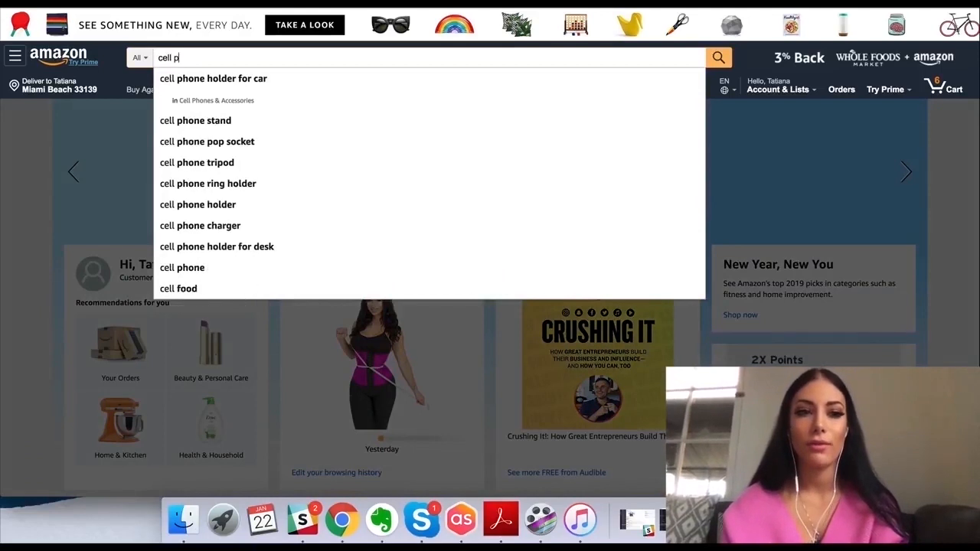
Search Amazon for "cell phone holder for car" within Cell Phones & Accessories and look over the first product listings.
key("BackSpace")
type("hone")
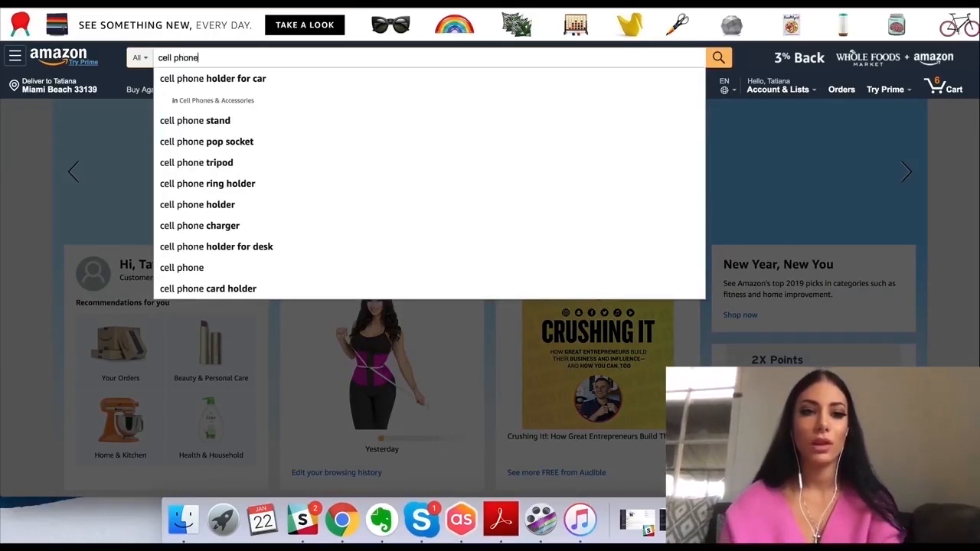
left_click(237, 80)
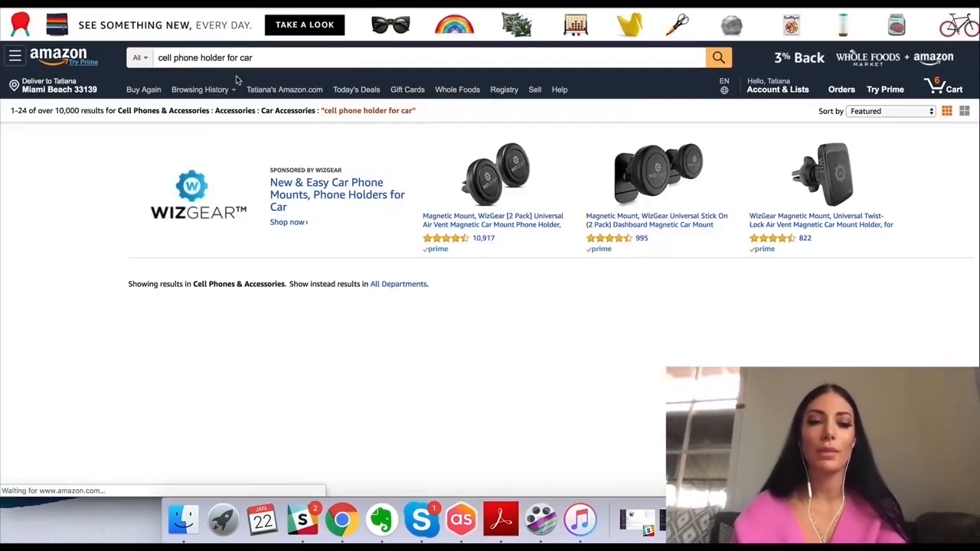
scroll(590, 338, "down", 4)
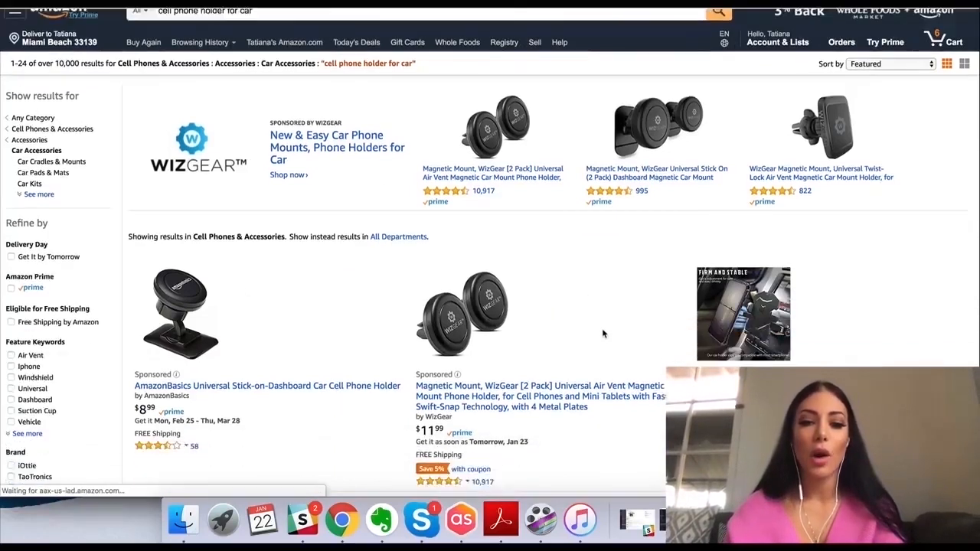
scroll(635, 274, "down", 3)
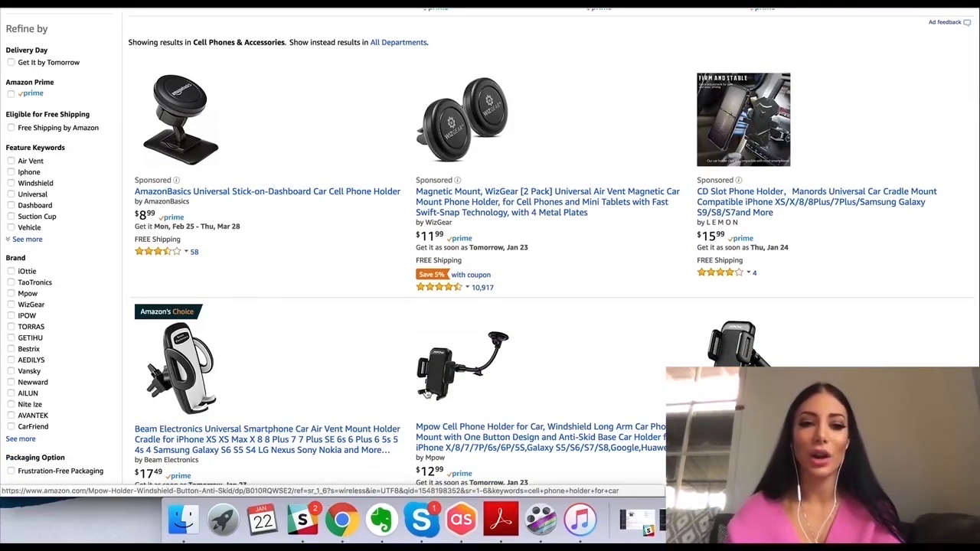
scroll(286, 332, "up", 3)
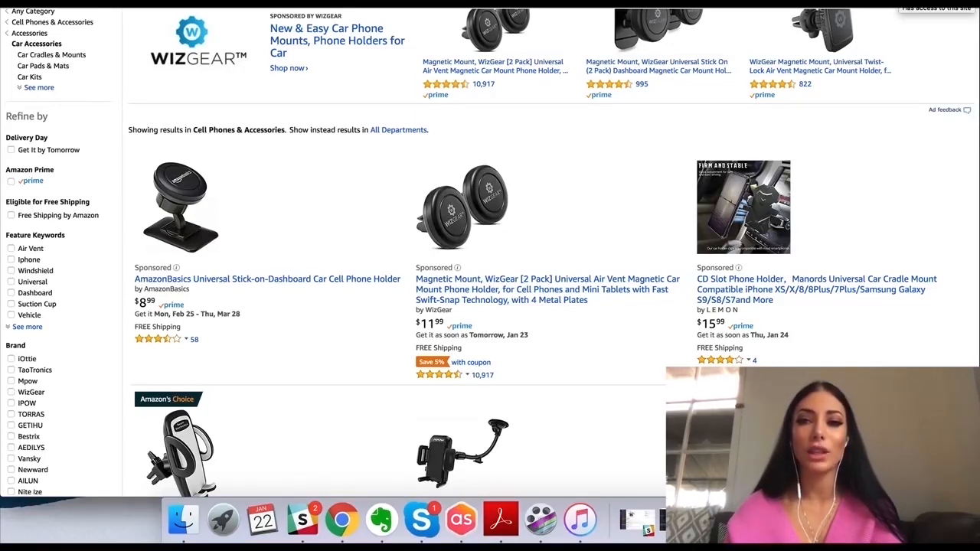
Run the Jungle Scout extension on the search results and review the average sales, rank, price, reviews and opportunity score.
left_click(936, 3)
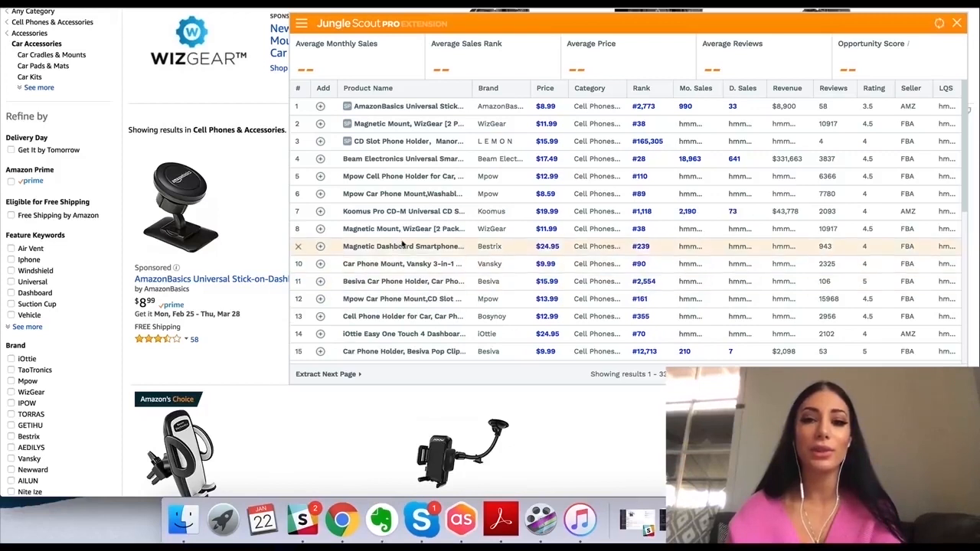
mouse_move(407, 240)
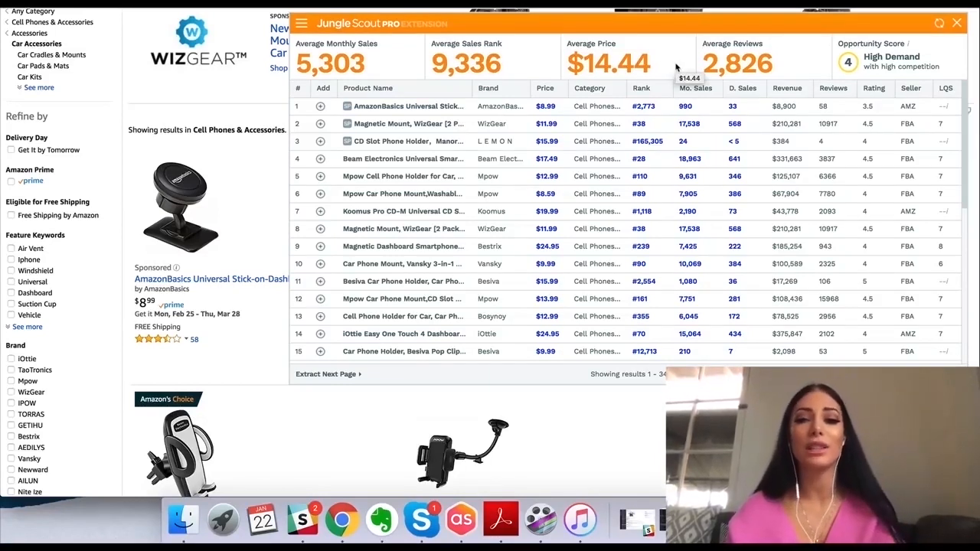
scroll(207, 306, "down", 3)
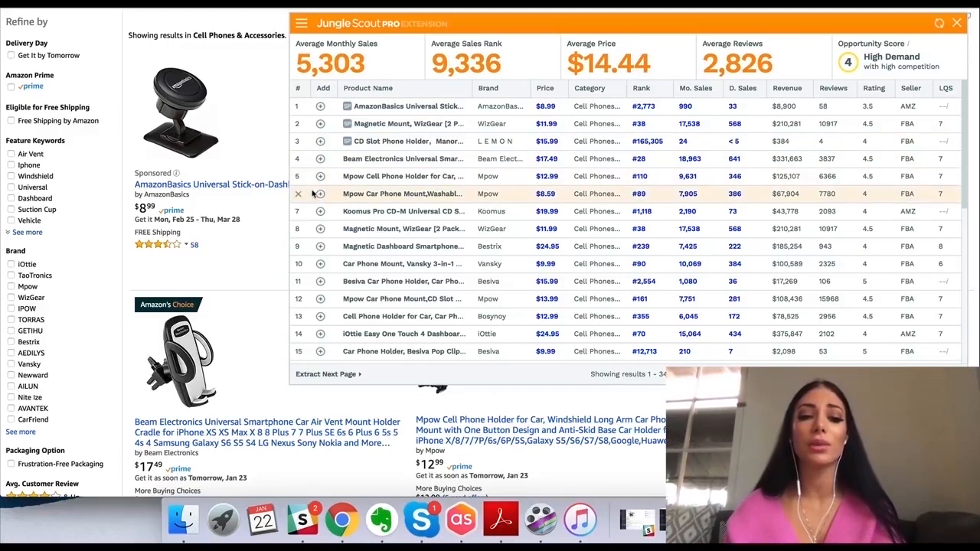
scroll(474, 194, "down", 2)
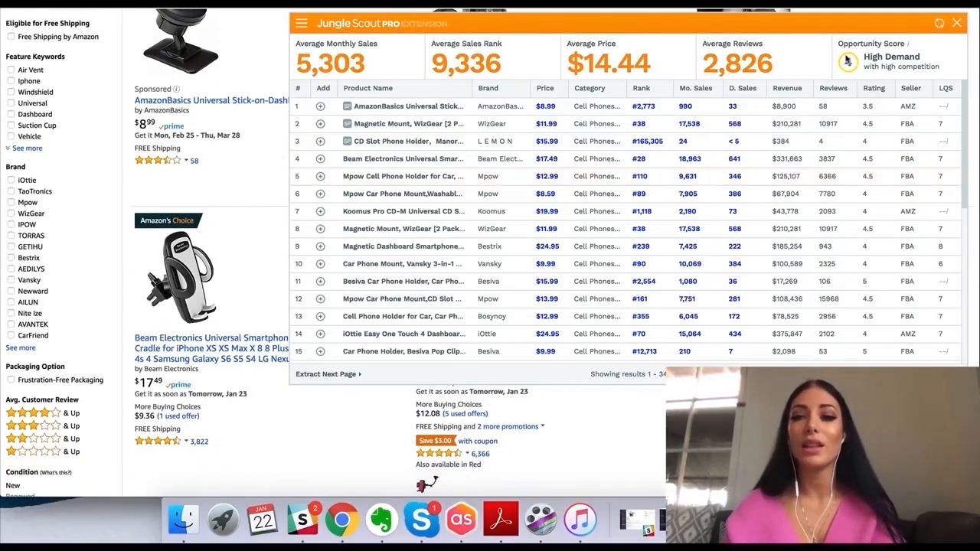
mouse_move(909, 49)
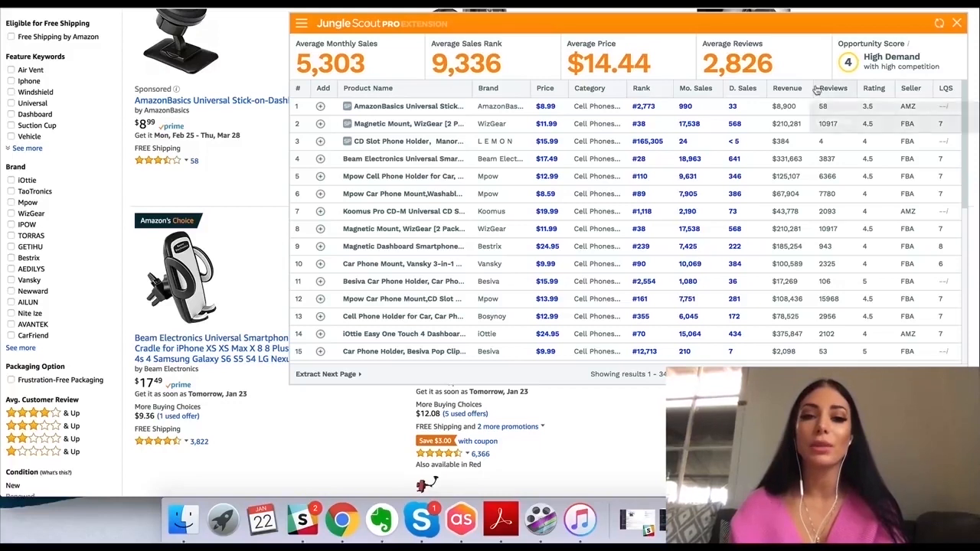
Examine the sponsored markers, product previews and brand names in the product list to check whether a few brands dominate.
mouse_move(431, 109)
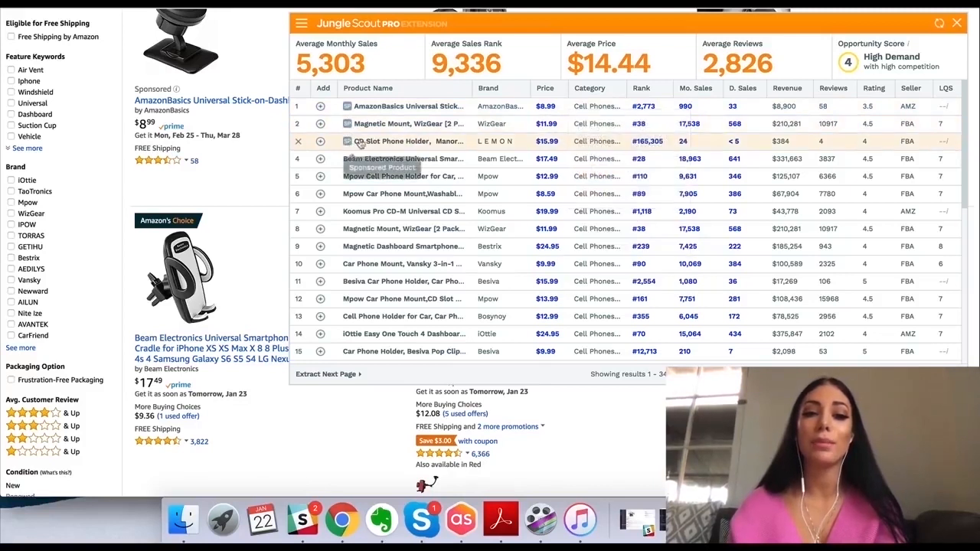
mouse_move(348, 143)
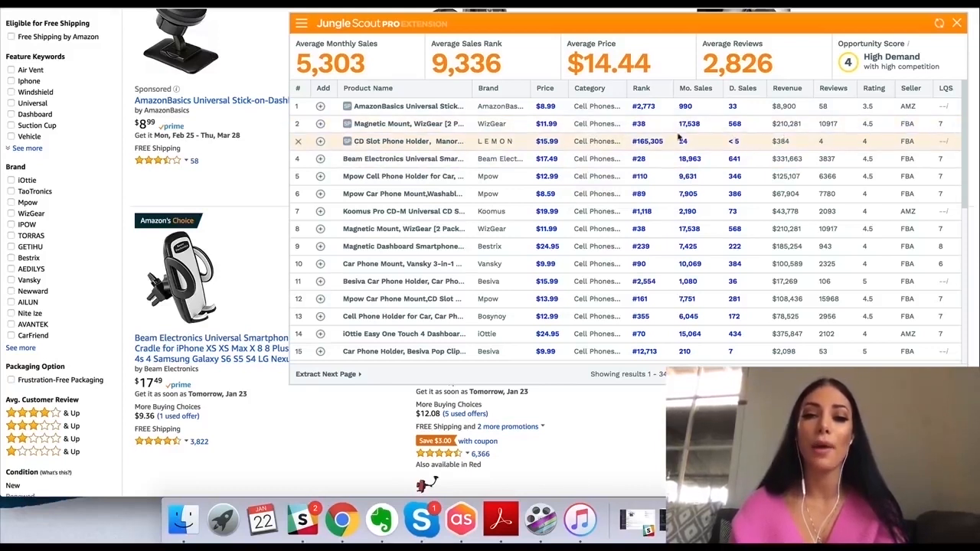
mouse_move(424, 150)
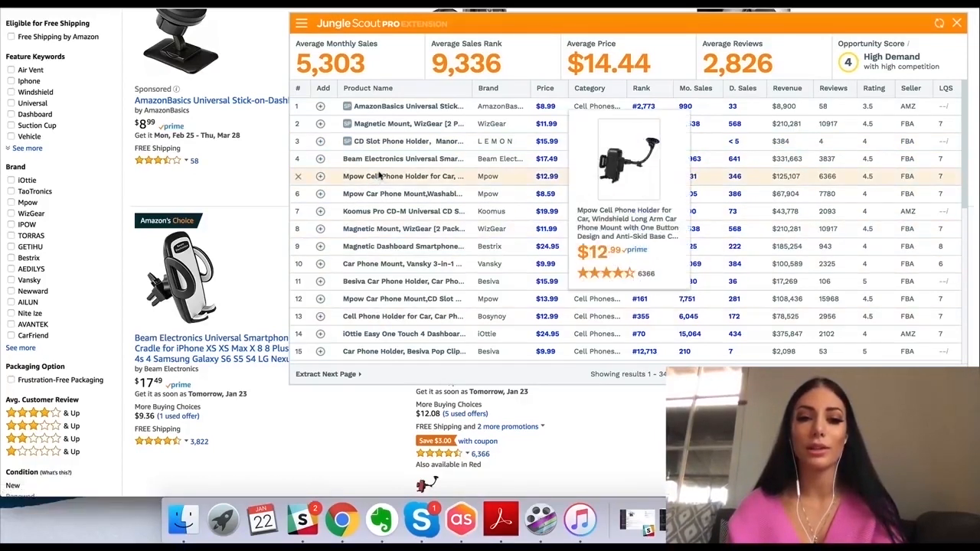
mouse_move(383, 164)
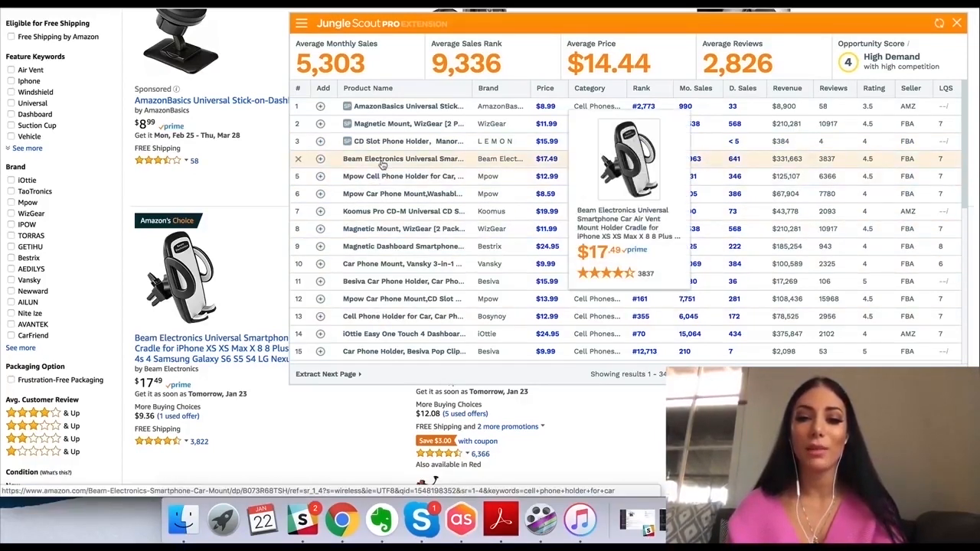
mouse_move(379, 184)
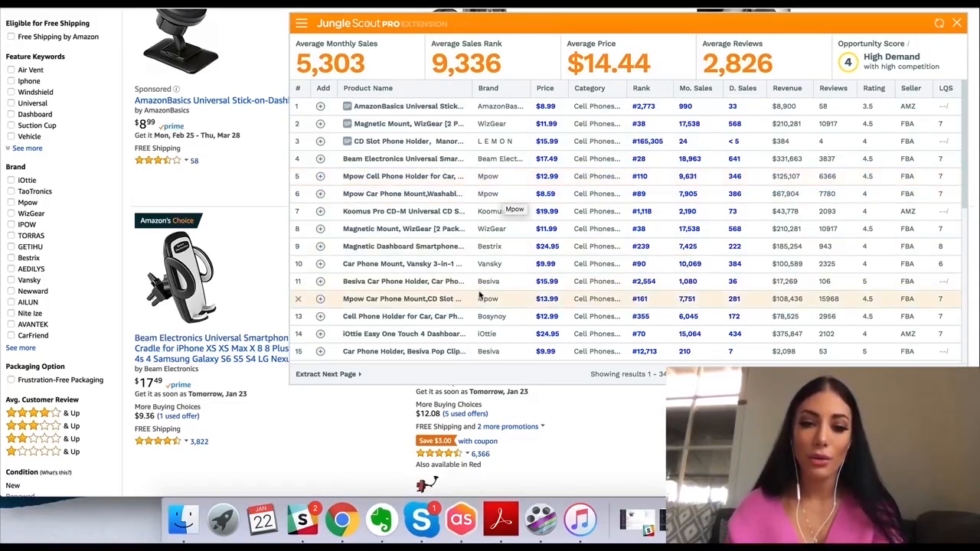
scroll(494, 299, "down", 1)
scroll(494, 299, "down", 5)
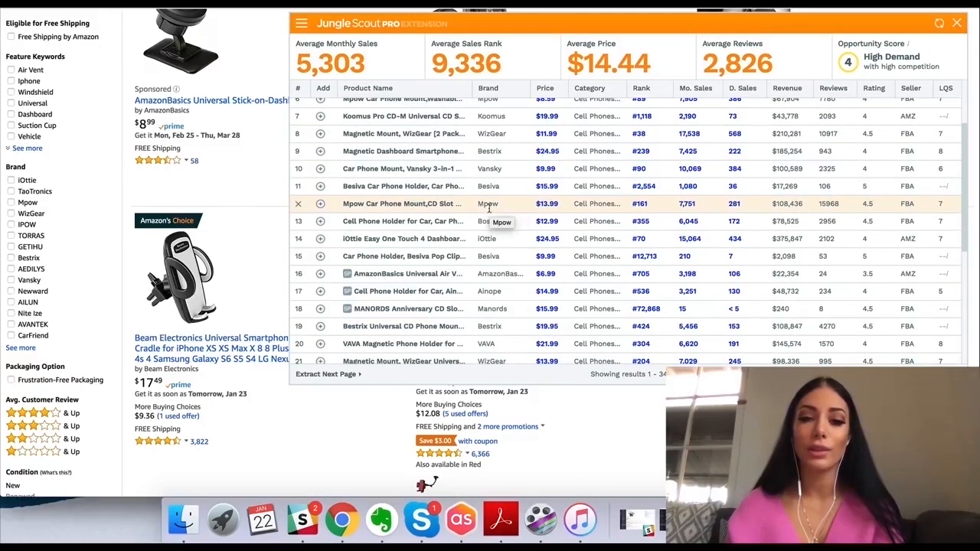
scroll(494, 207, "down", 5)
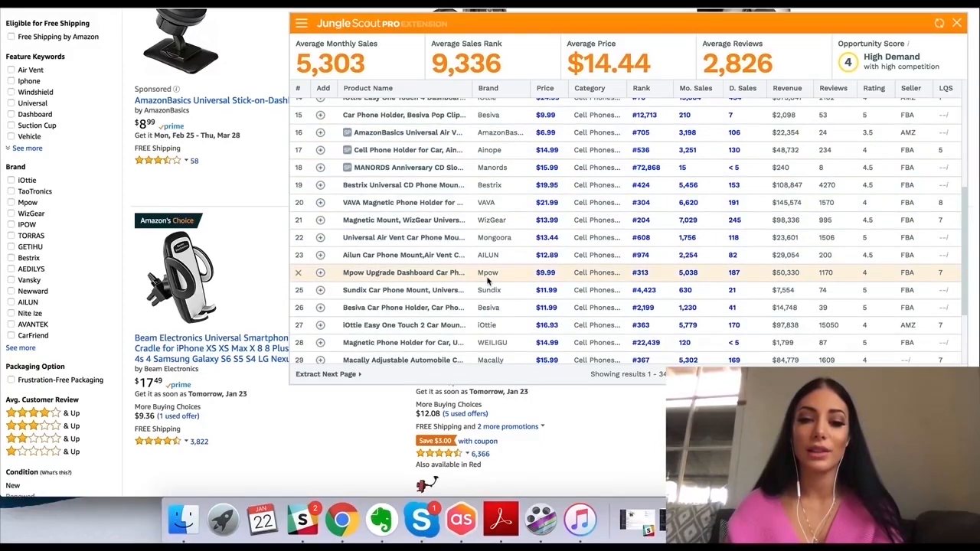
scroll(474, 270, "up", 7)
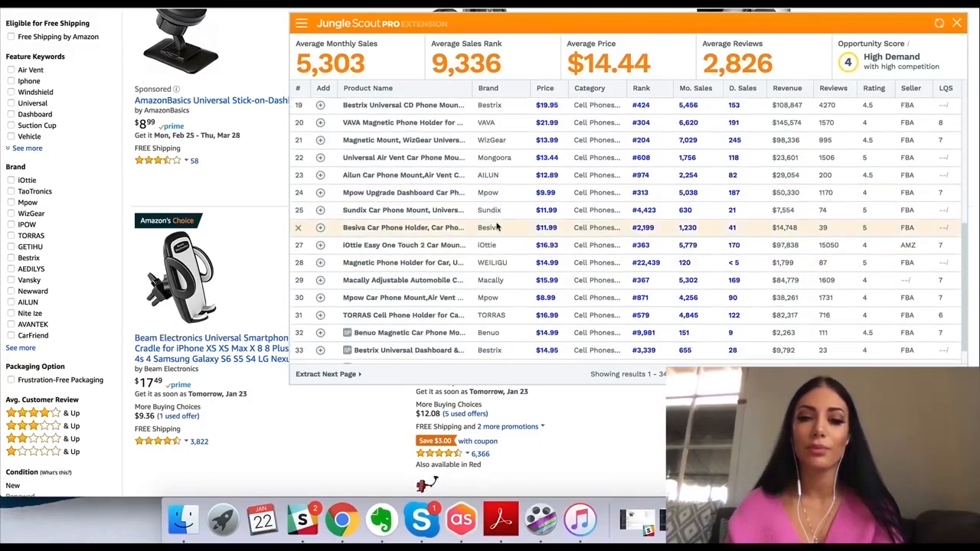
scroll(497, 227, "up", 1)
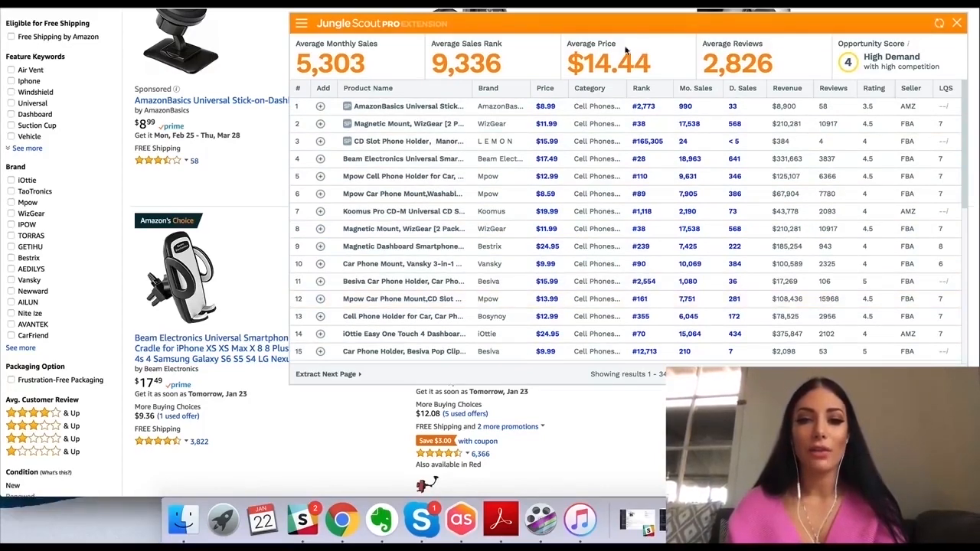
scroll(595, 158, "down", 6)
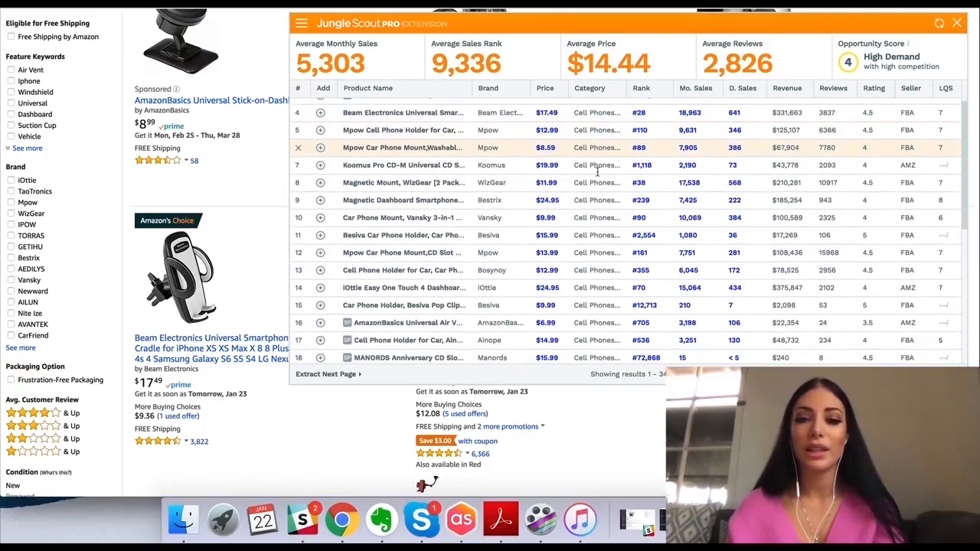
scroll(594, 254, "up", 6)
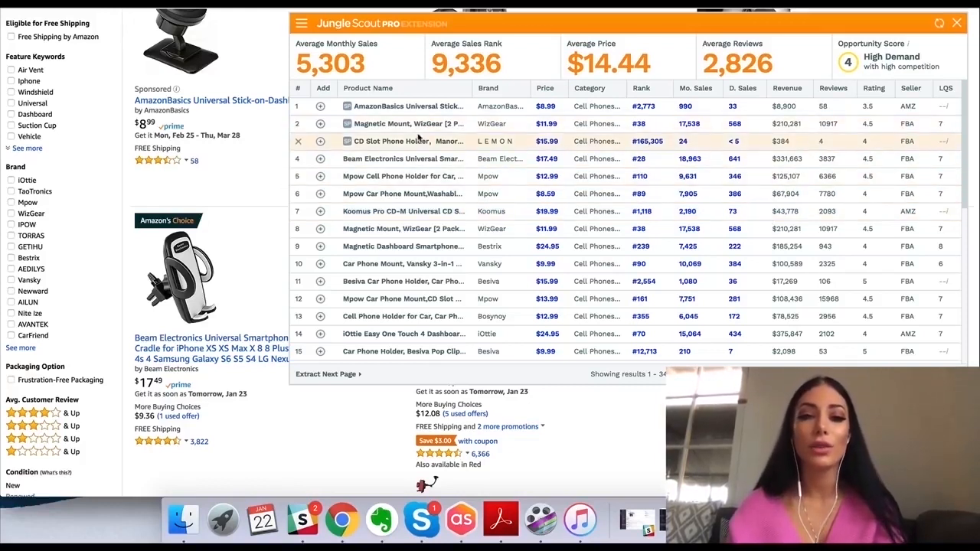
Compare monthly sales, revenue and review counts across the whole product list, including the sponsored listings.
mouse_move(363, 130)
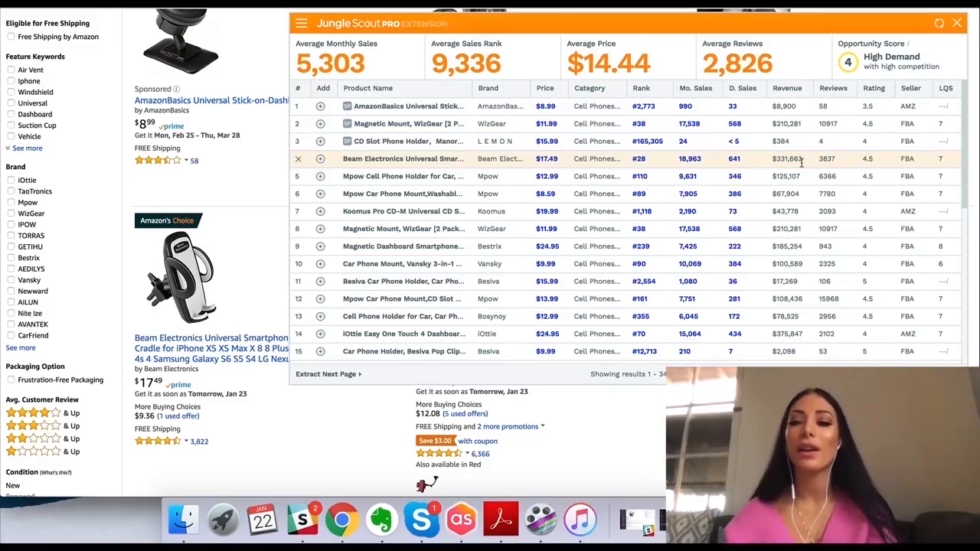
scroll(793, 227, "down", 5)
scroll(794, 228, "down", 3)
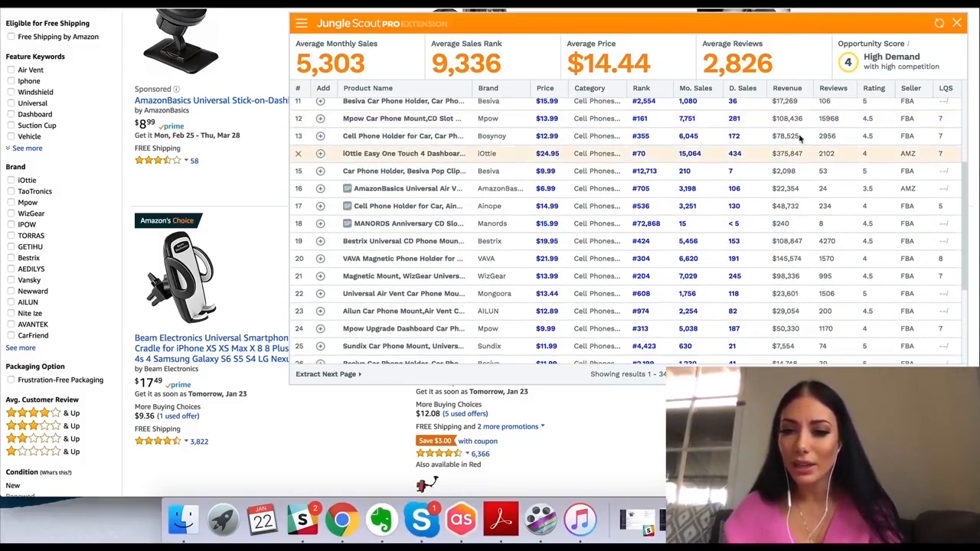
scroll(800, 172, "up", 5)
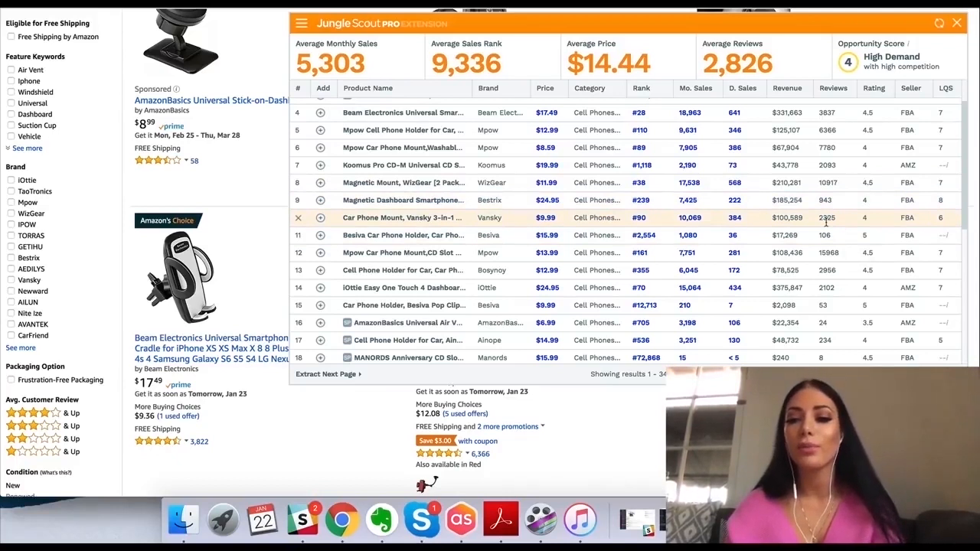
scroll(825, 222, "down", 5)
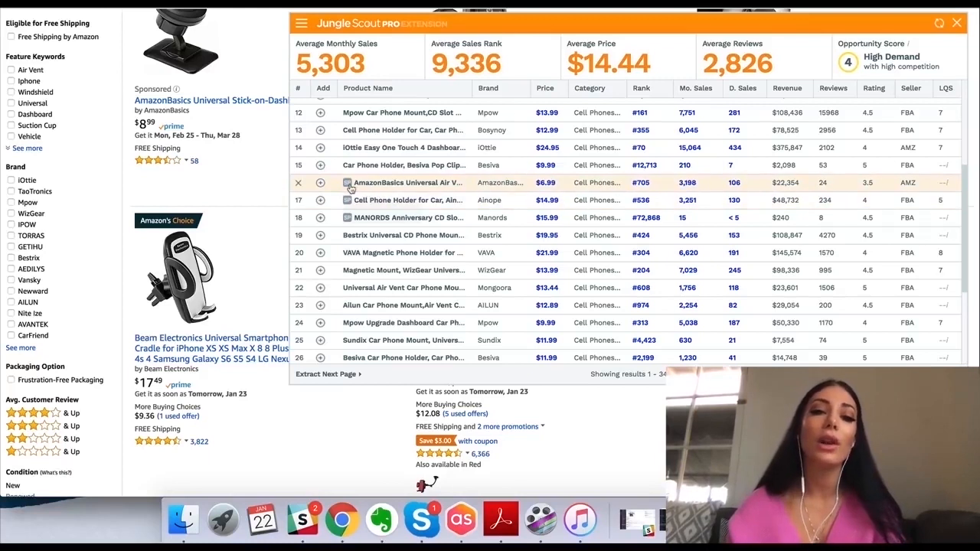
mouse_move(350, 189)
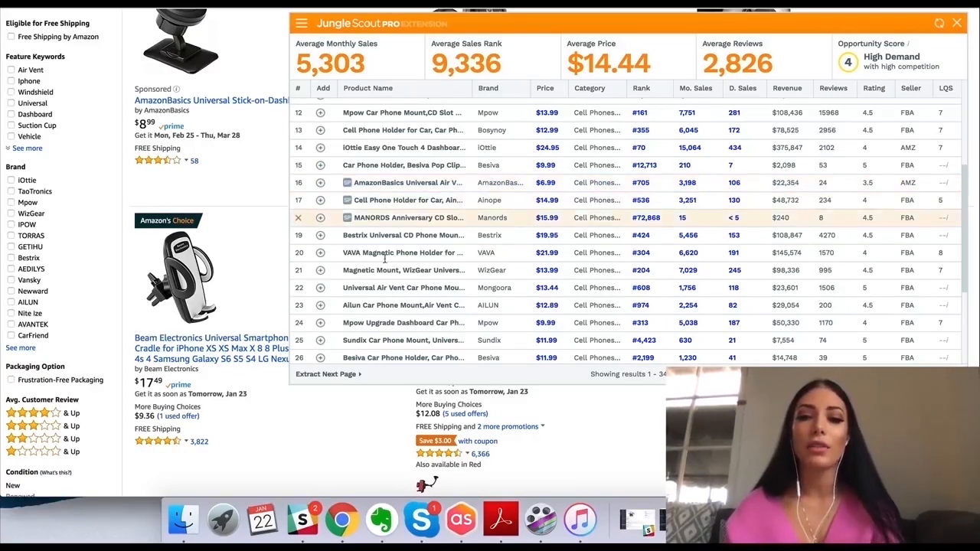
scroll(860, 228, "down", 5)
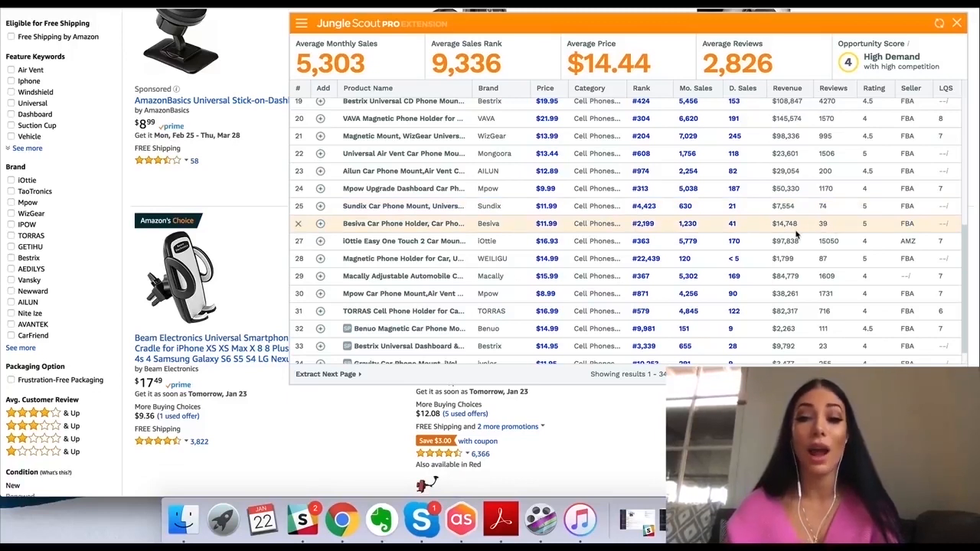
mouse_move(441, 227)
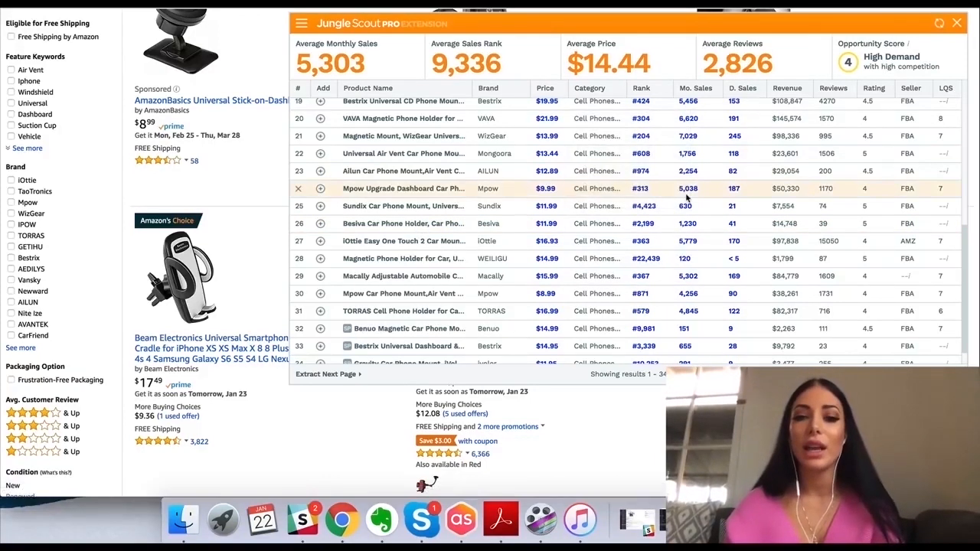
scroll(775, 222, "down", 1)
scroll(777, 220, "down", 1)
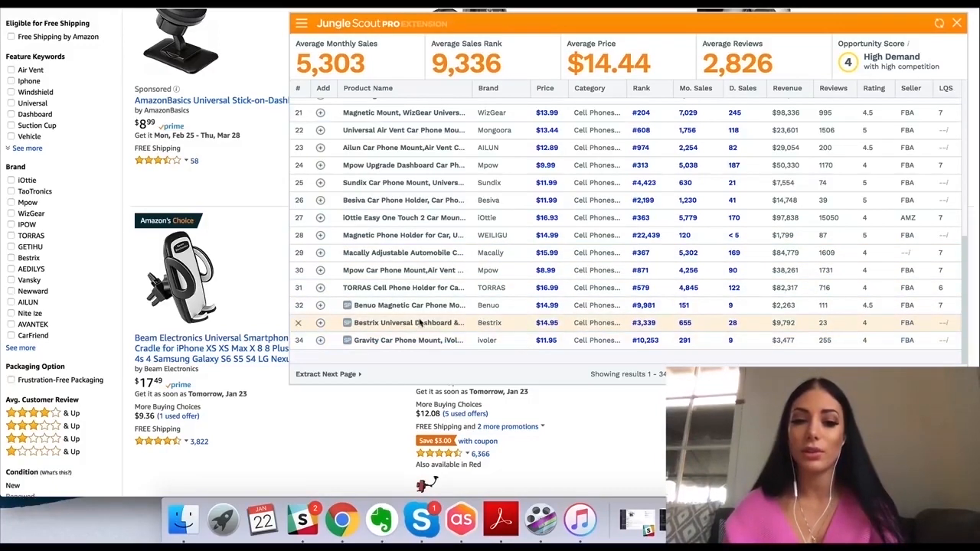
mouse_move(412, 328)
scroll(519, 227, "up", 5)
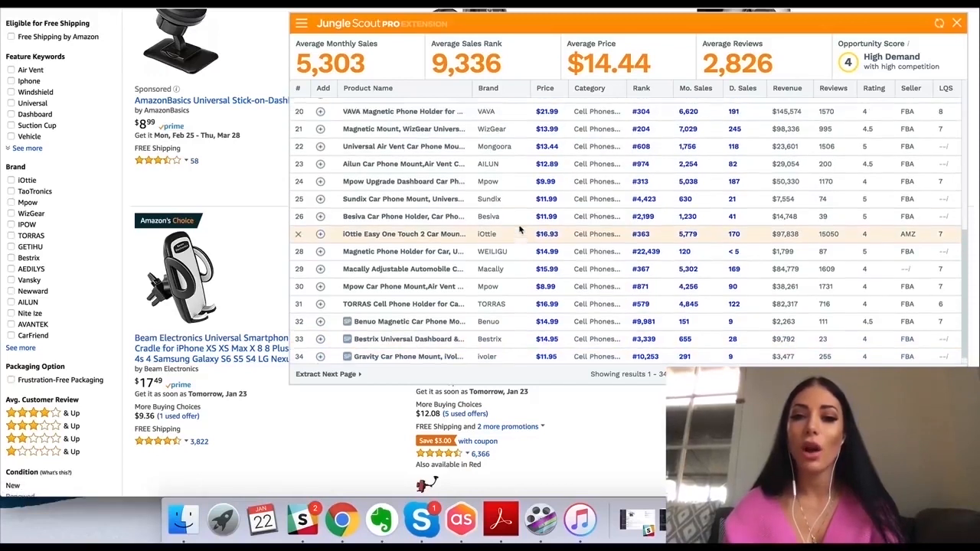
scroll(519, 228, "up", 3)
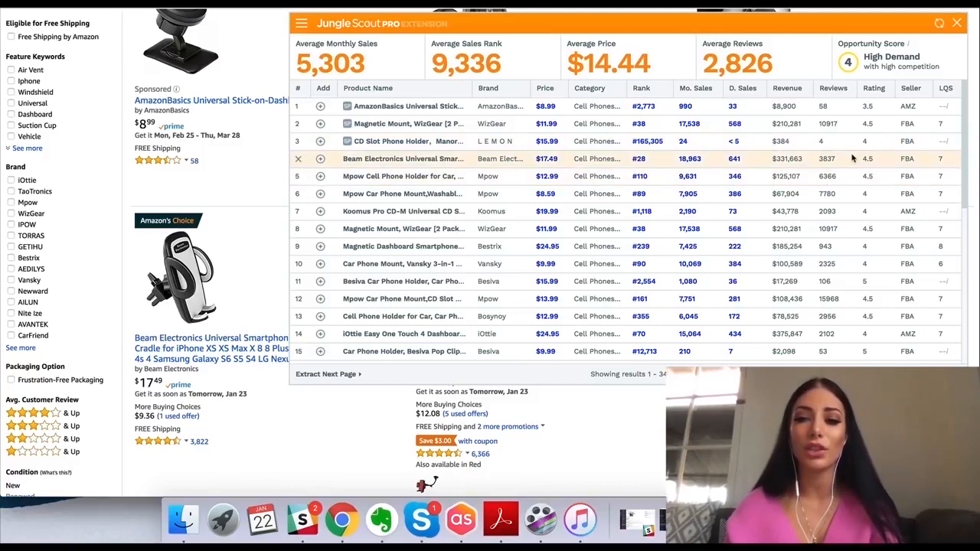
Open the product page of the $11.99 Besiva silicone car phone holder and view its second product image.
scroll(835, 195, "down", 3)
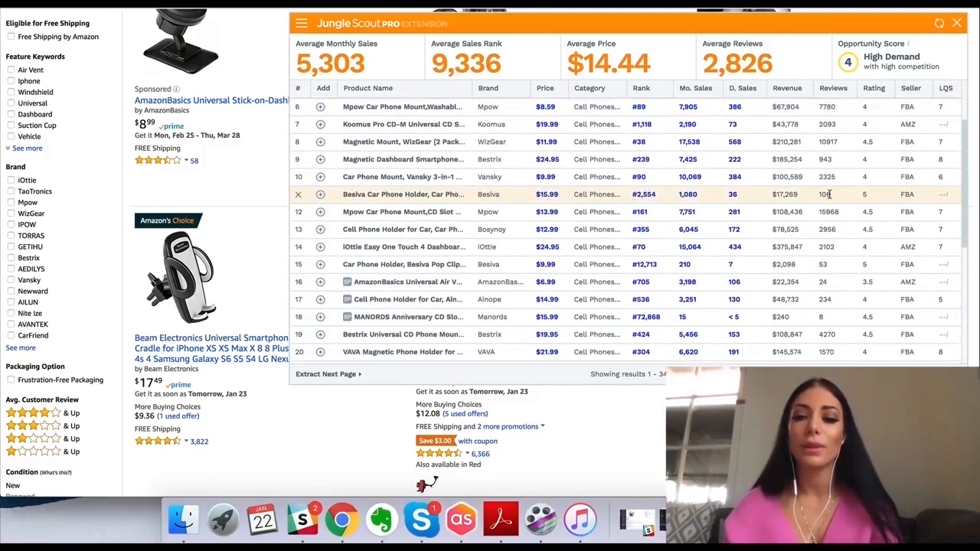
scroll(828, 195, "up", 3)
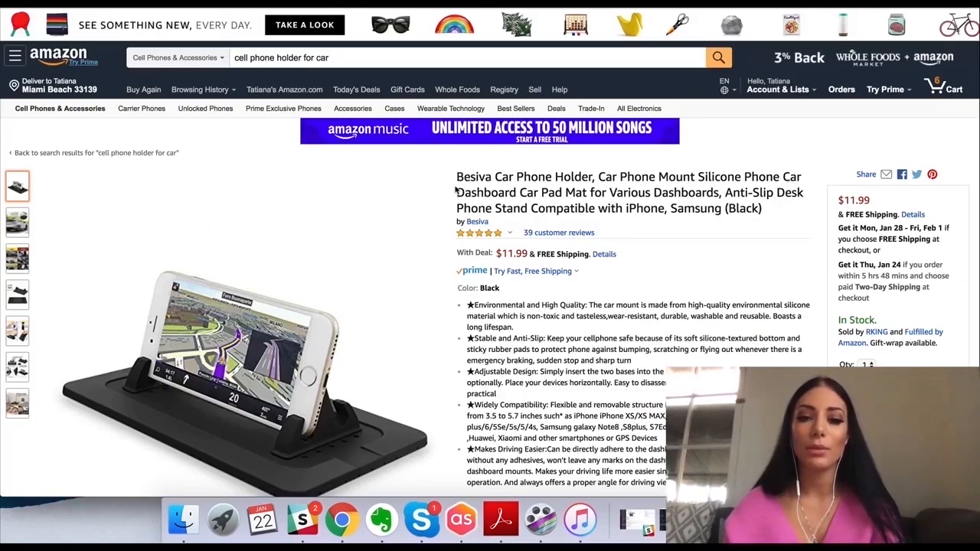
scroll(176, 234, "down", 3)
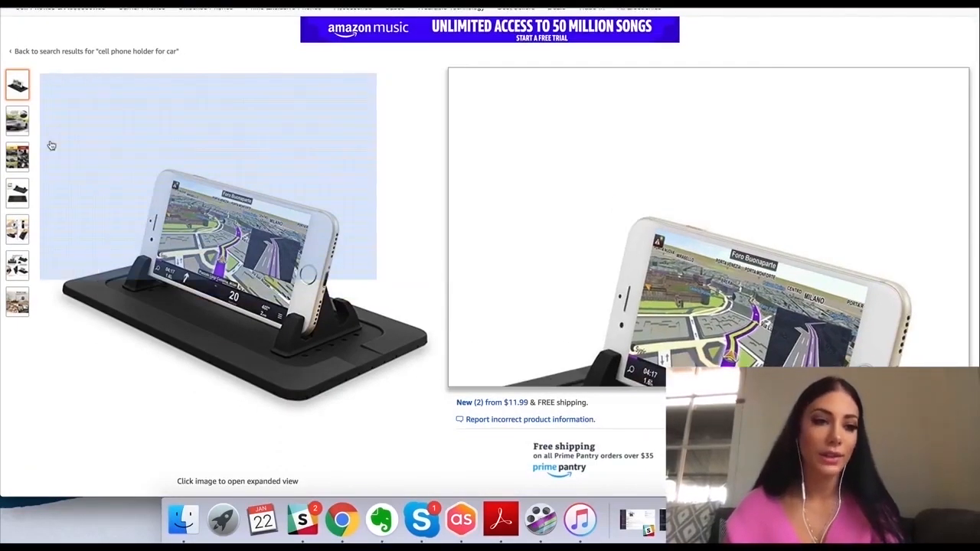
mouse_move(17, 120)
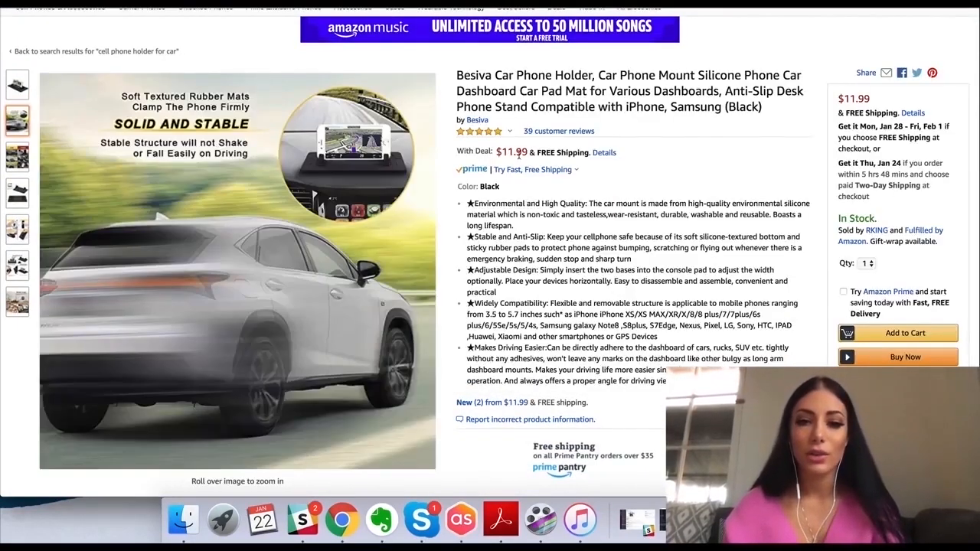
Review the Besiva listing's deal price, Prime shipping information and remaining product images.
left_click_drag(496, 152, 528, 151)
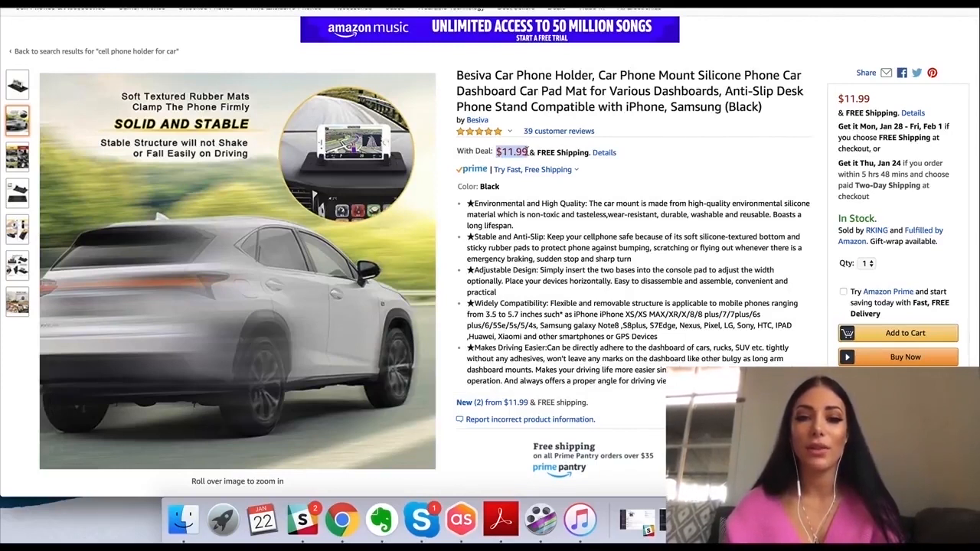
left_click(647, 171)
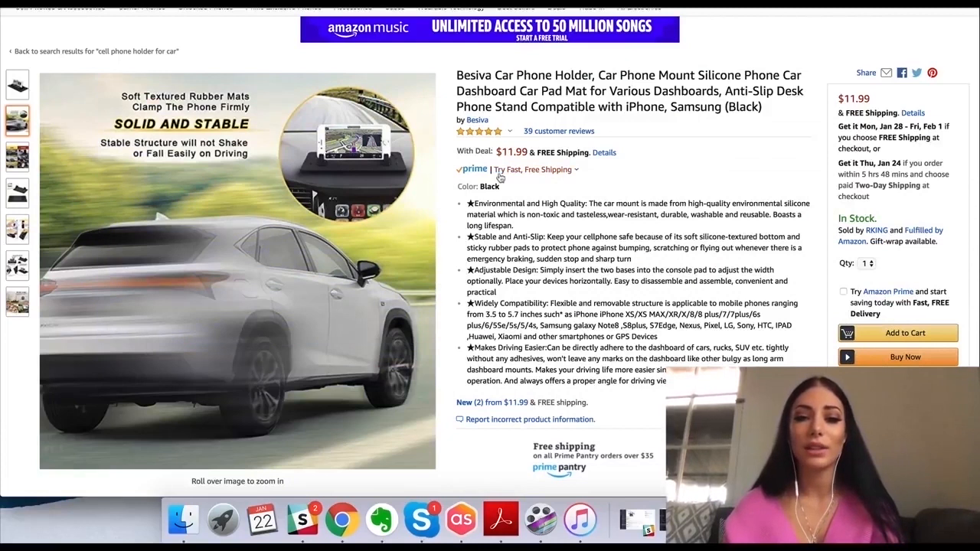
mouse_move(536, 170)
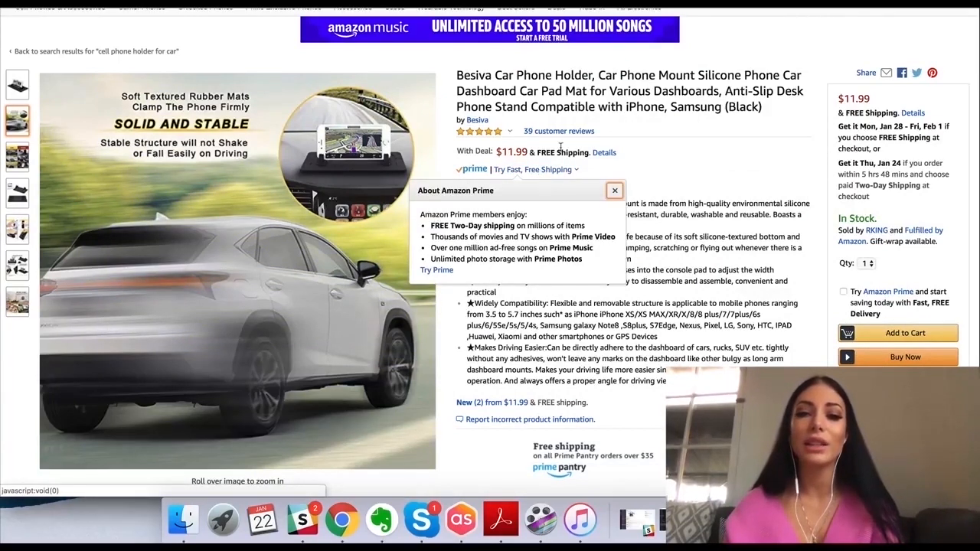
left_click(521, 169)
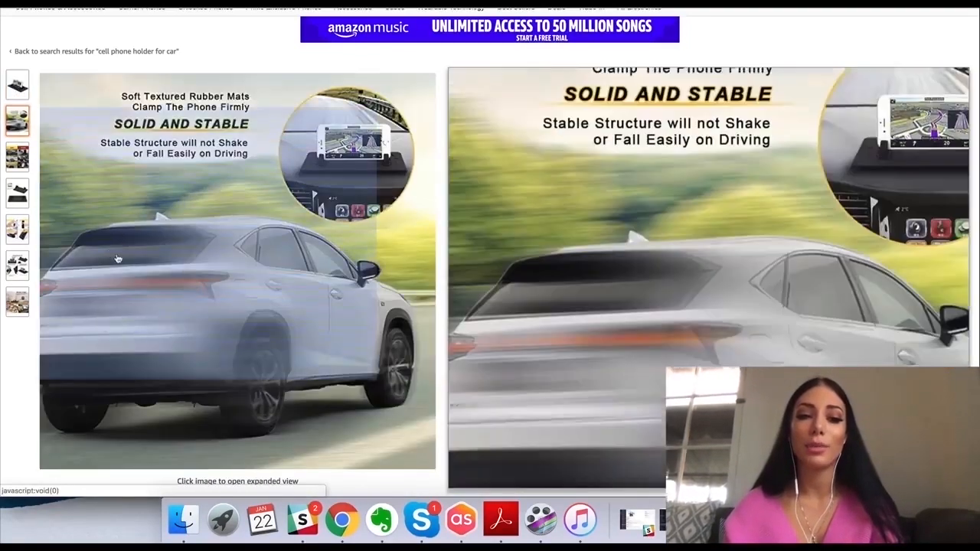
mouse_move(23, 157)
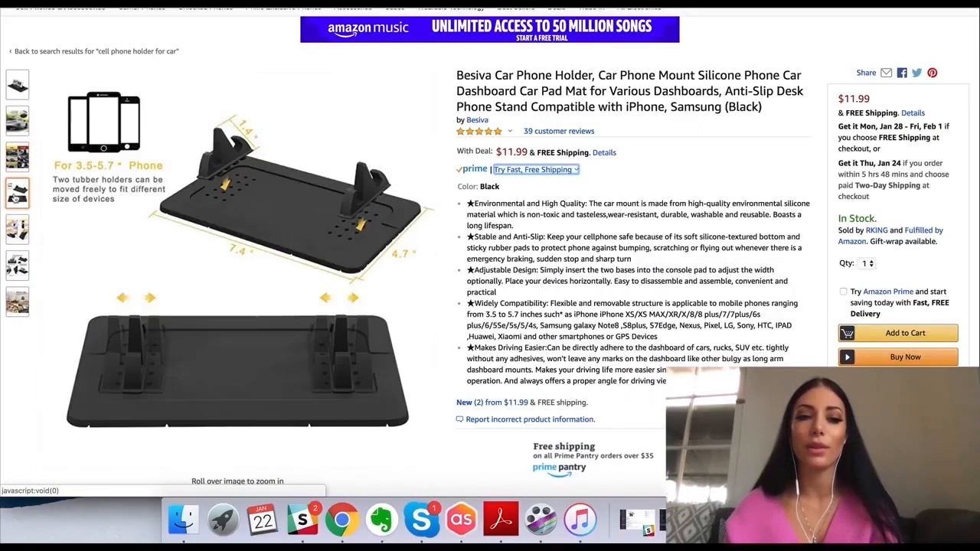
mouse_move(16, 223)
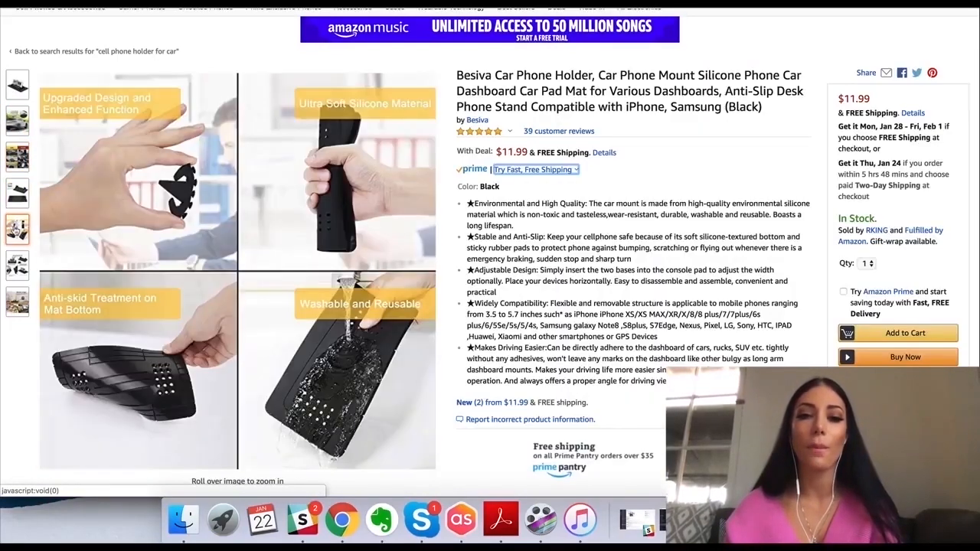
mouse_move(17, 263)
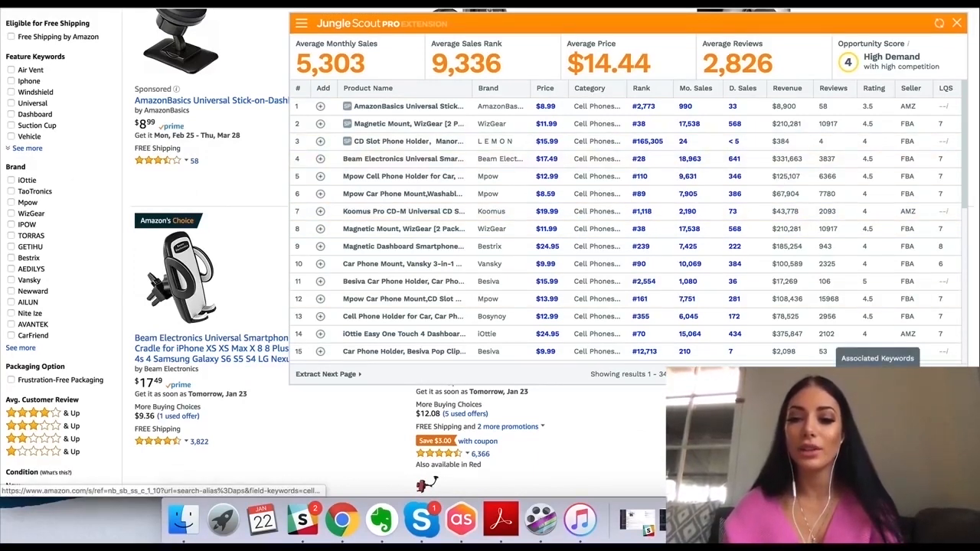
View the associated keywords for the phone holder results and examine recurring words such as Air and Cell.
left_click(878, 375)
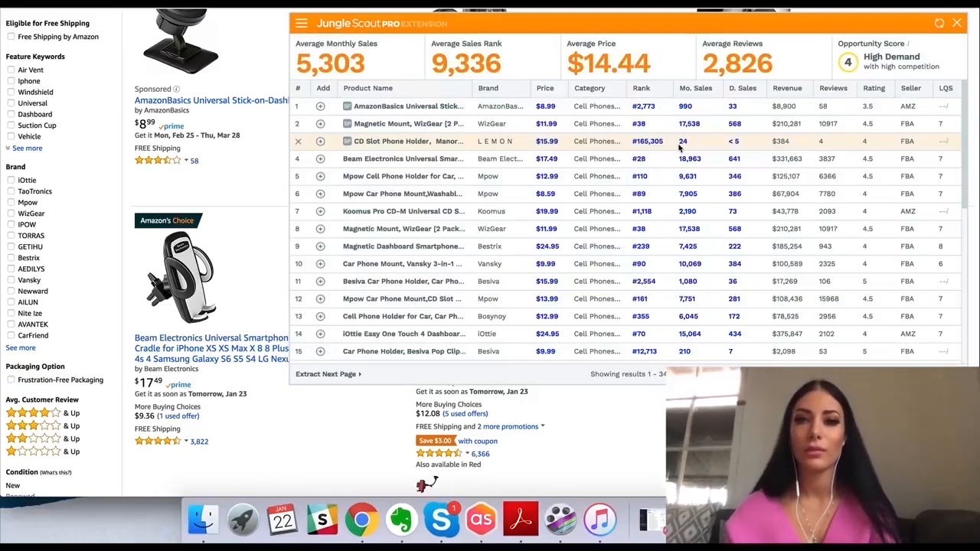
left_click(880, 360)
left_click(877, 375)
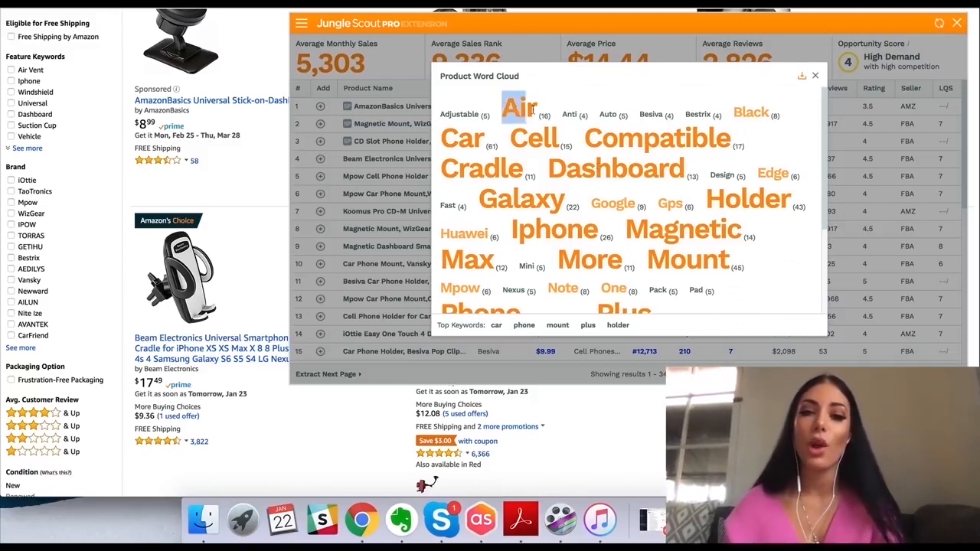
left_click_drag(509, 140, 559, 142)
left_click(815, 77)
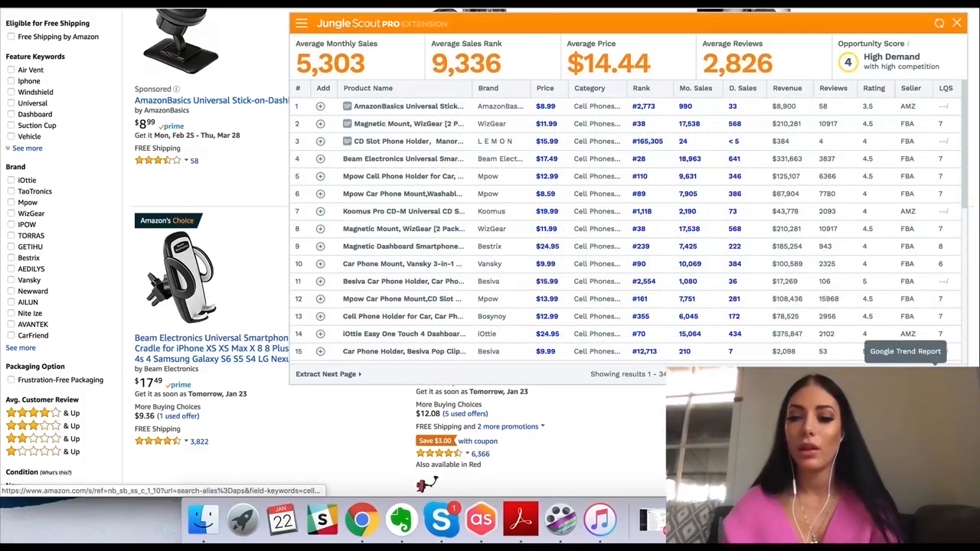
Open the Google Trend report for the search and examine worldwide interest over the past 12 months.
left_click(935, 369)
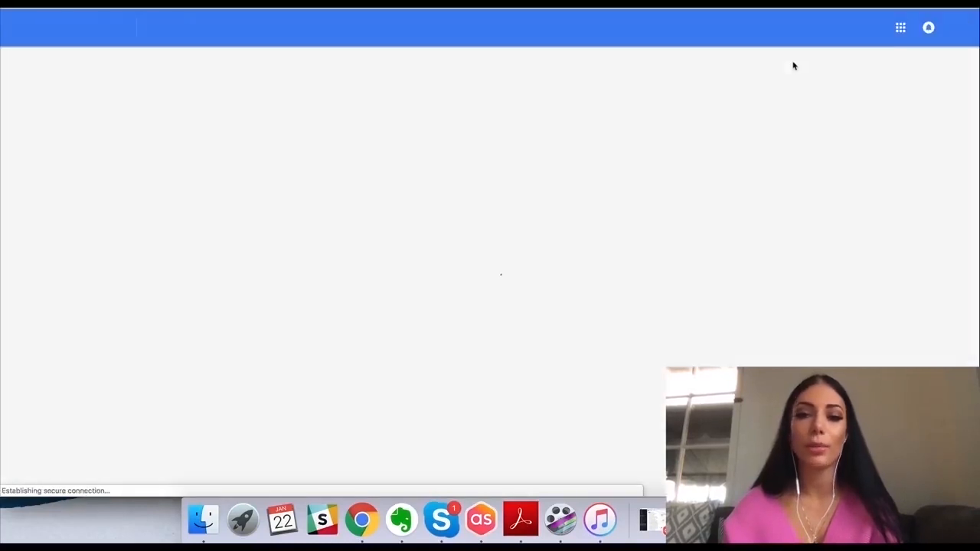
scroll(649, 223, "down", 2)
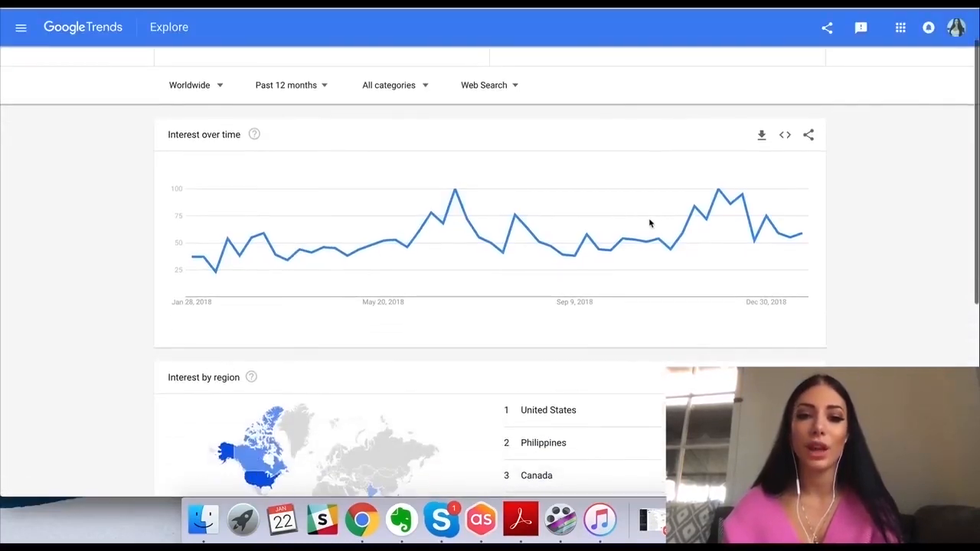
scroll(658, 186, "up", 1)
scroll(658, 186, "up", 2)
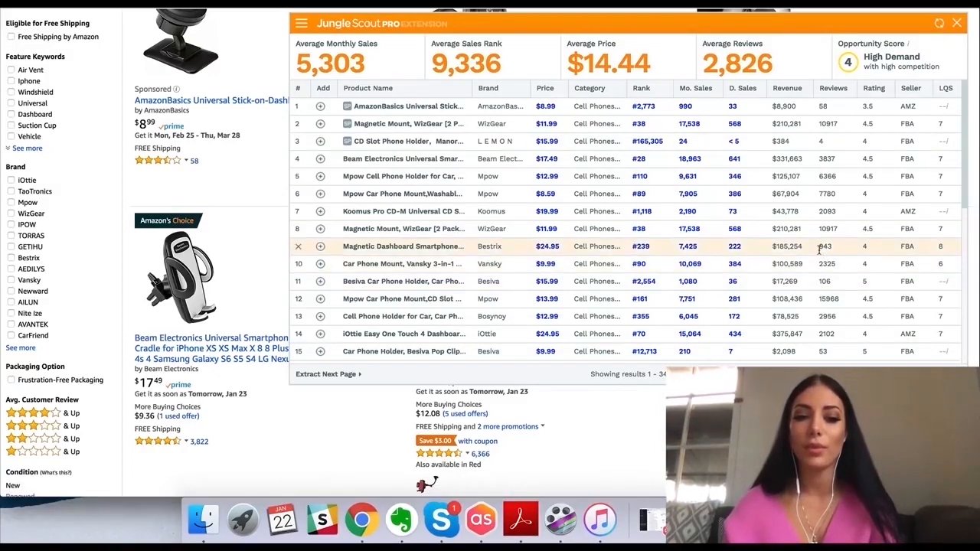
Switch to the Jungle Scout web app's Product Database and select the Health & Household and Toys & Games categories.
left_click(336, 373)
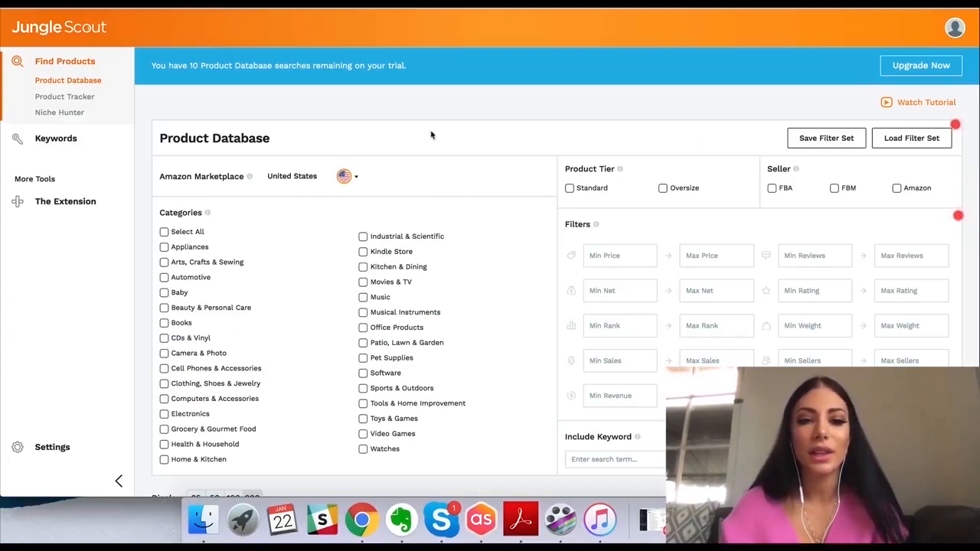
scroll(441, 134, "down", 1)
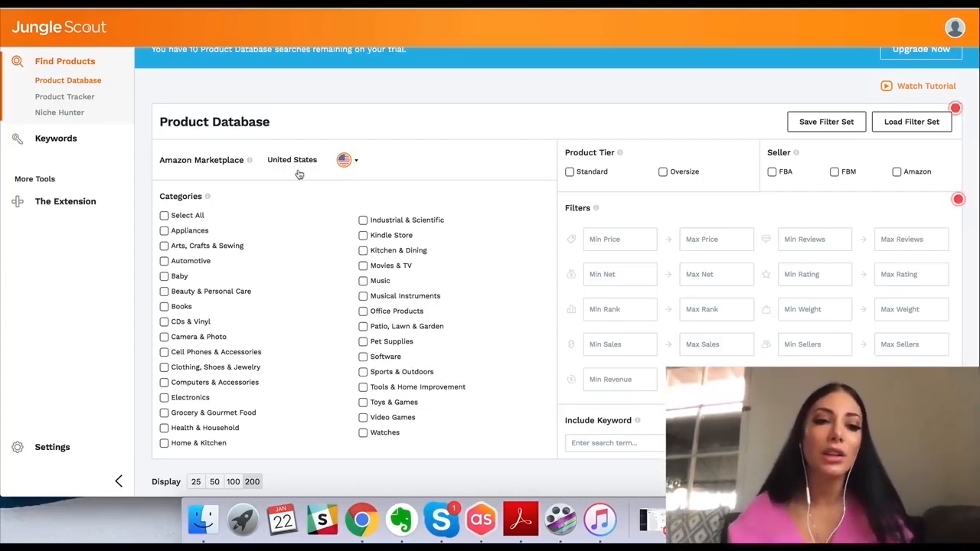
scroll(291, 195, "down", 1)
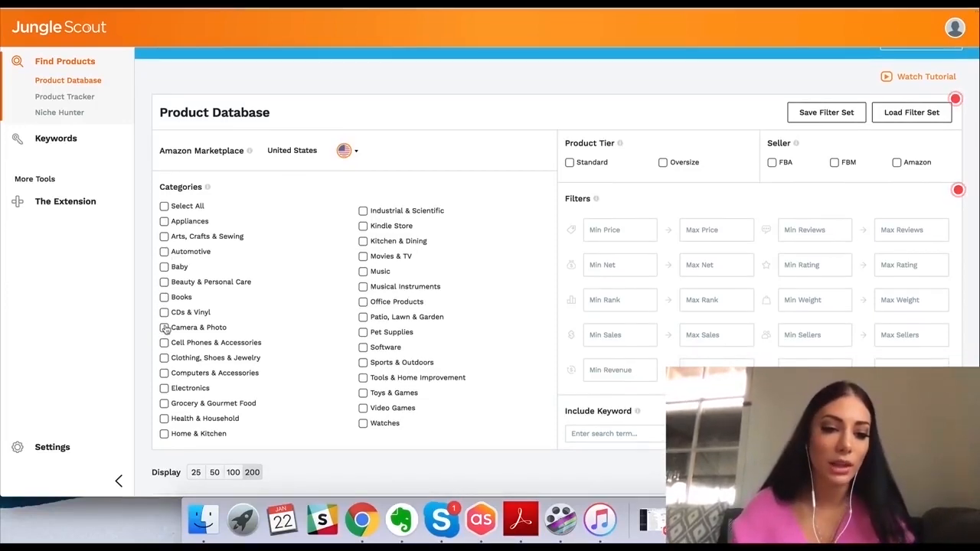
left_click(164, 418)
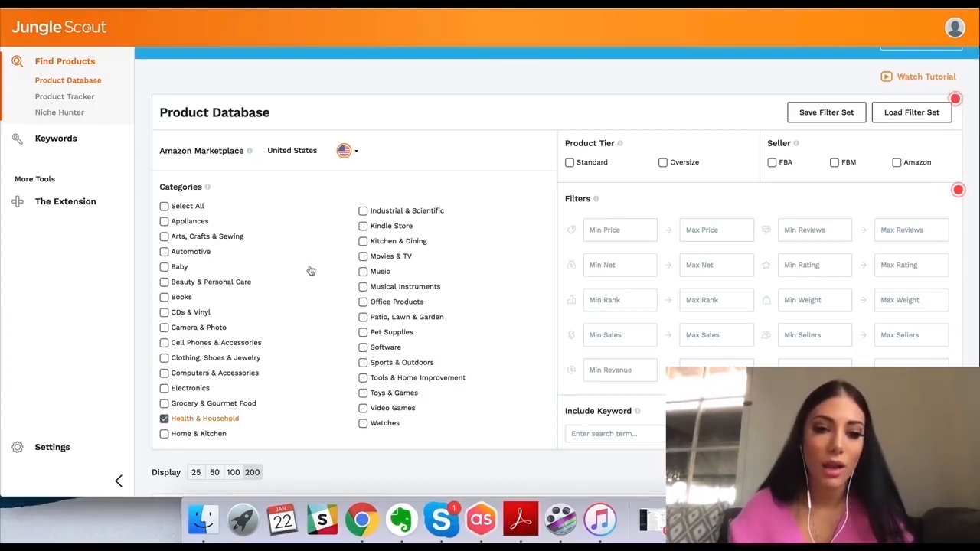
left_click(364, 392)
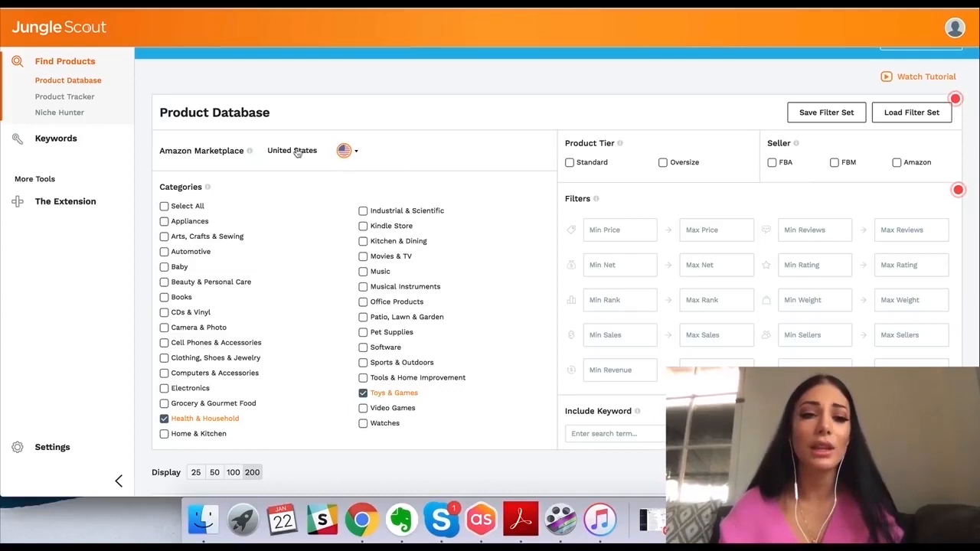
Check the available marketplaces while keeping United States, and restrict the search to Standard-tier products with FBA sellers.
left_click(358, 154)
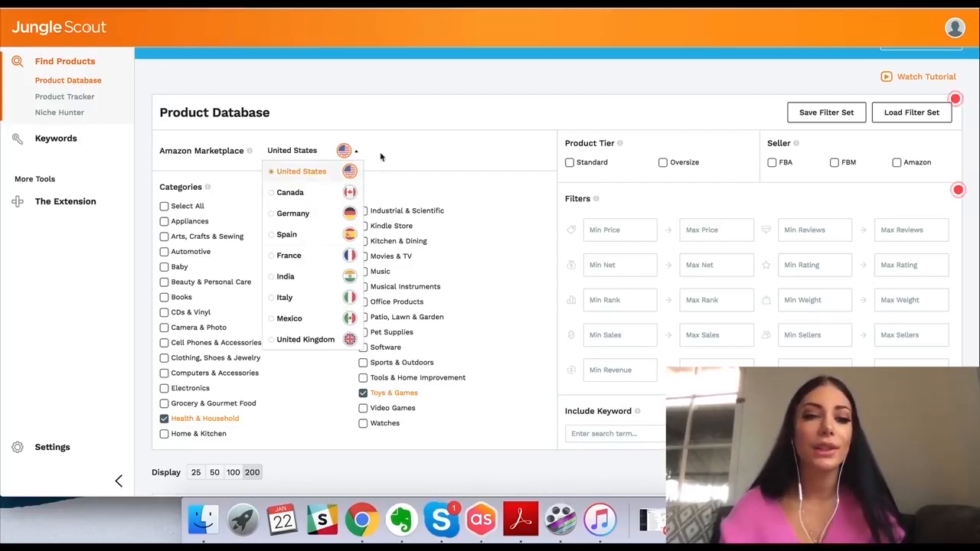
left_click(427, 141)
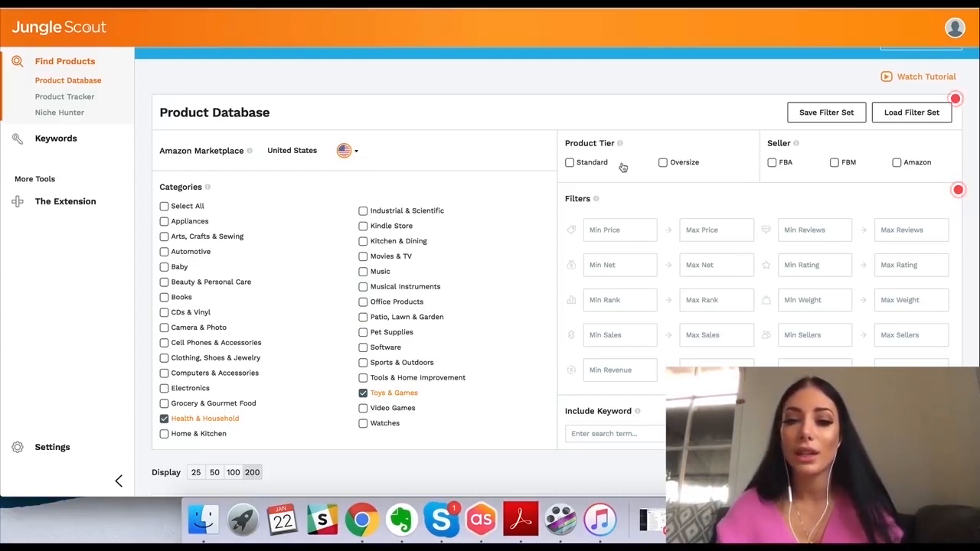
left_click(569, 164)
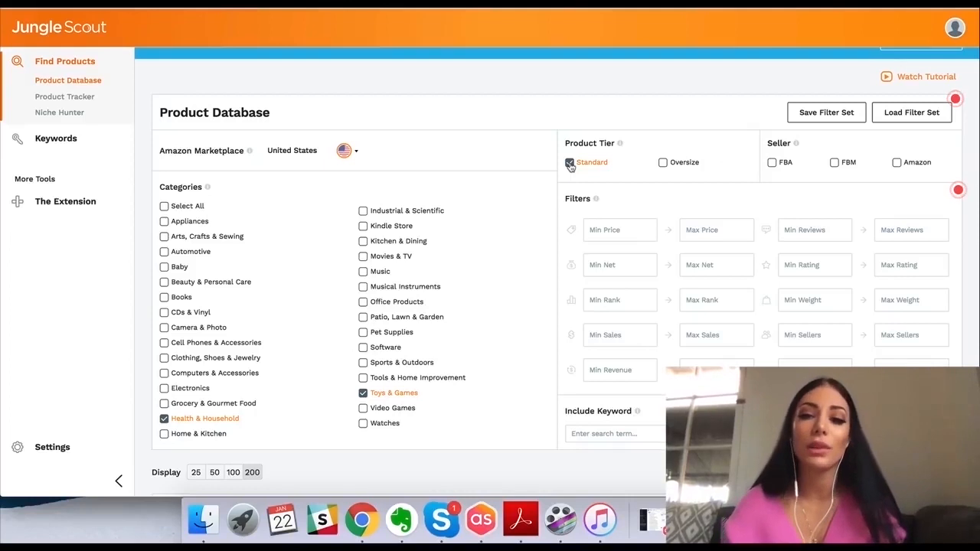
left_click(772, 164)
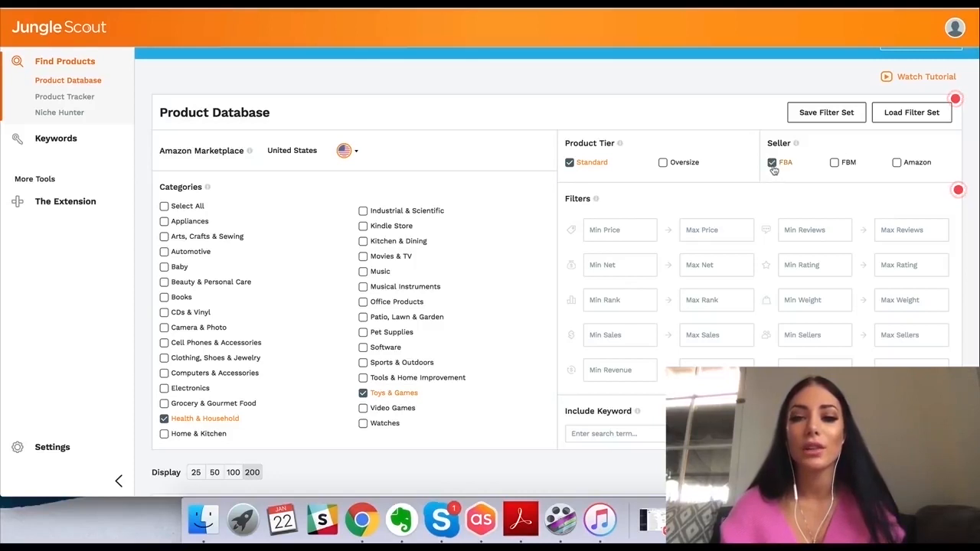
Filter the product search to prices from 19 to 60 and a maximum of 300 reviews.
scroll(634, 197, "down", 1)
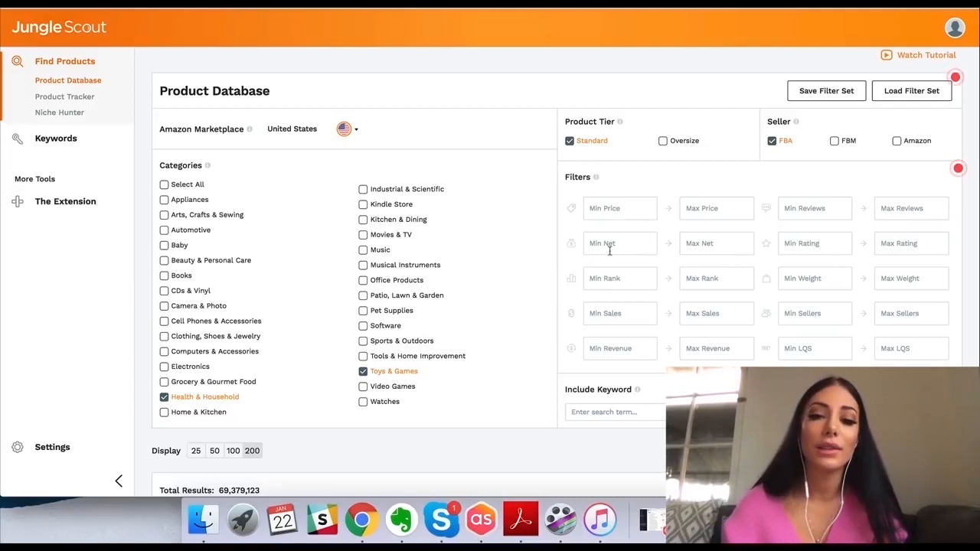
left_click(833, 97)
left_click(611, 204)
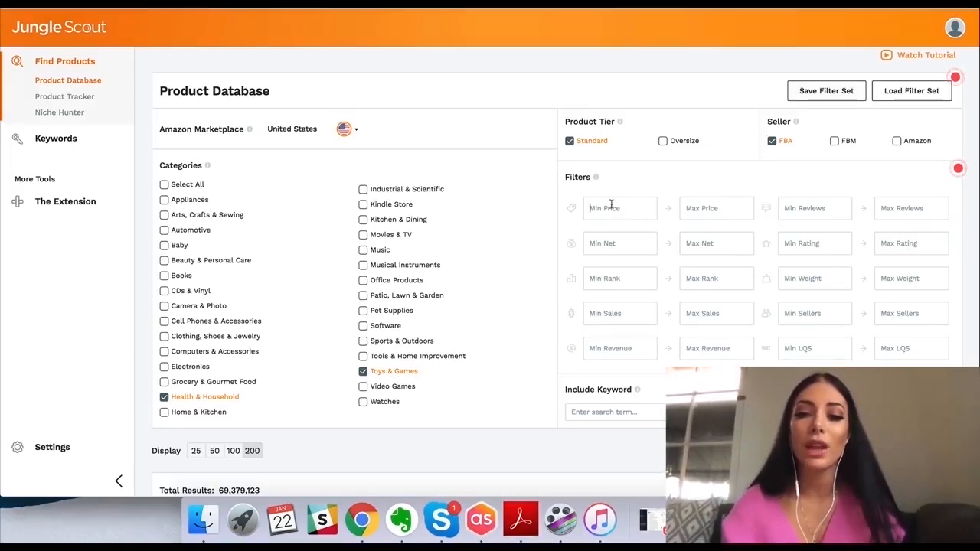
type("19")
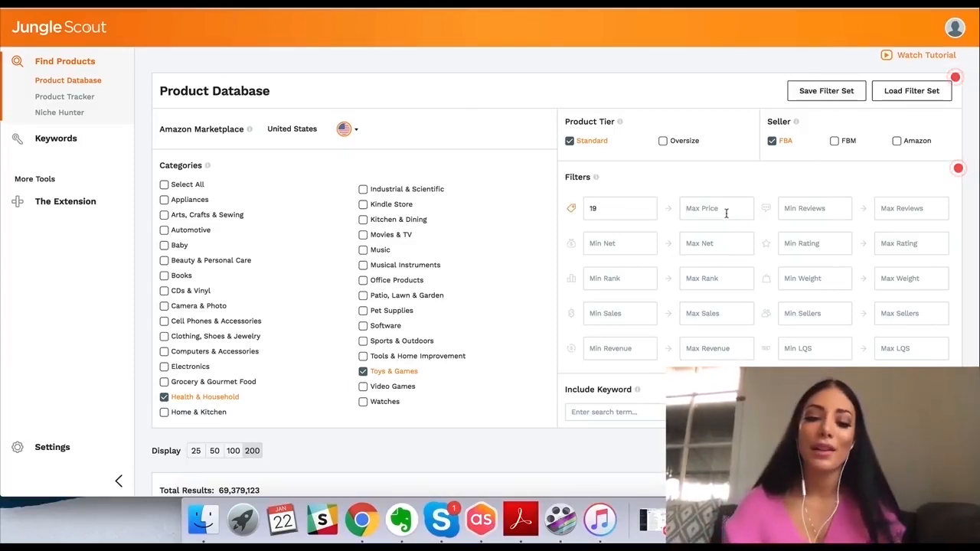
type("60")
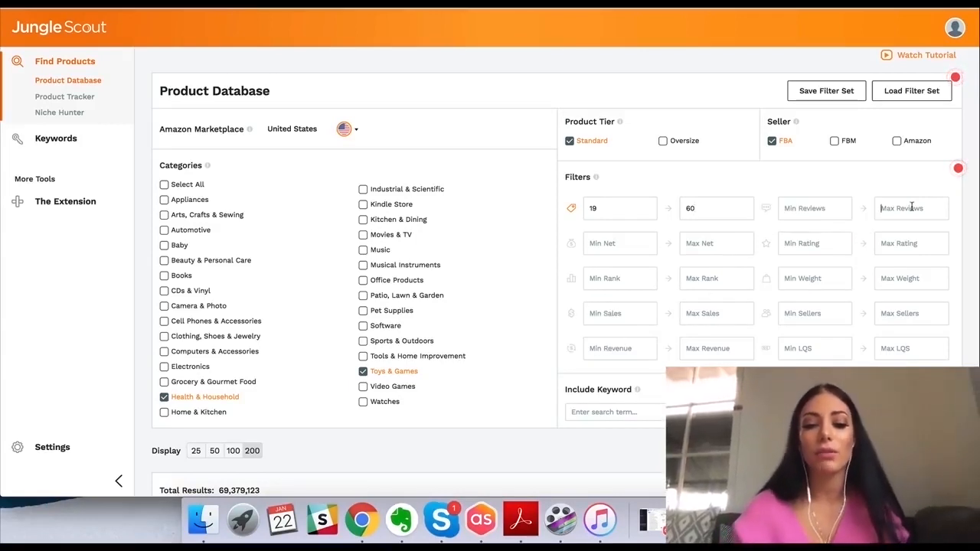
type("300")
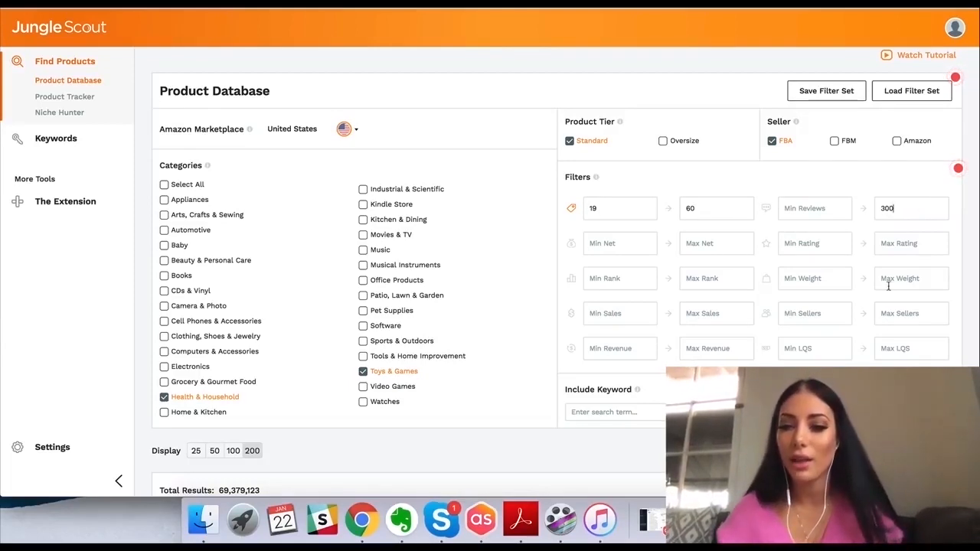
Limit the product weight to a maximum of 1.5 and run the filtered product search.
scroll(888, 284, "down", 1)
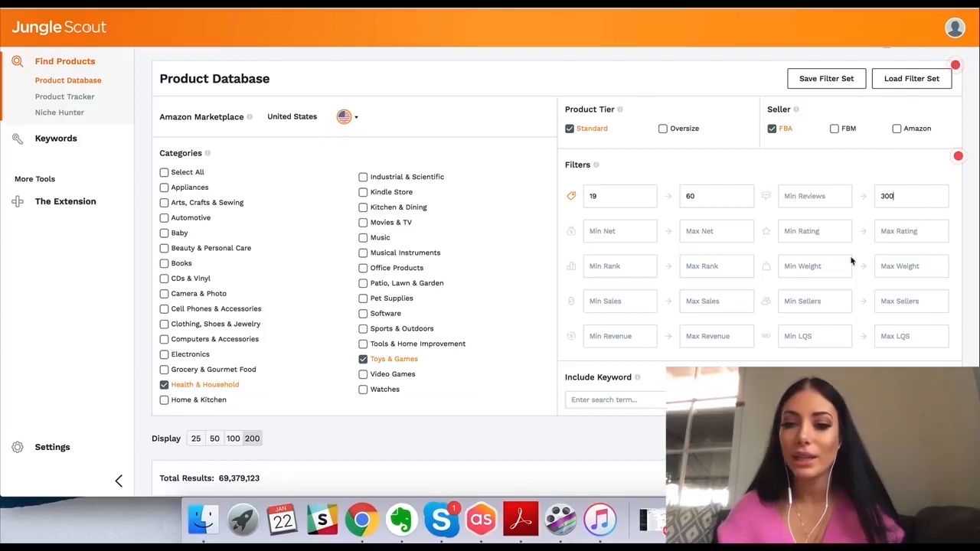
left_click(905, 274)
type("1.5")
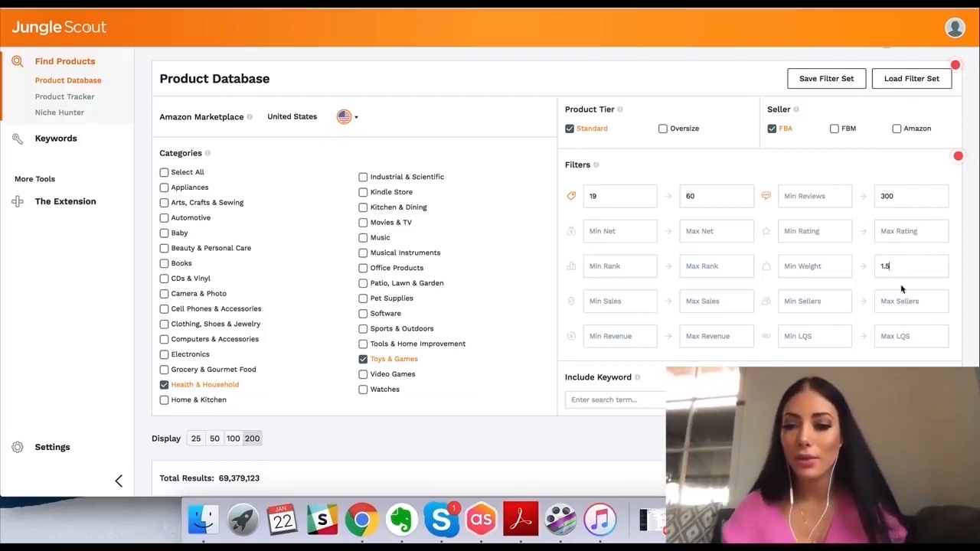
scroll(897, 306, "down", 1)
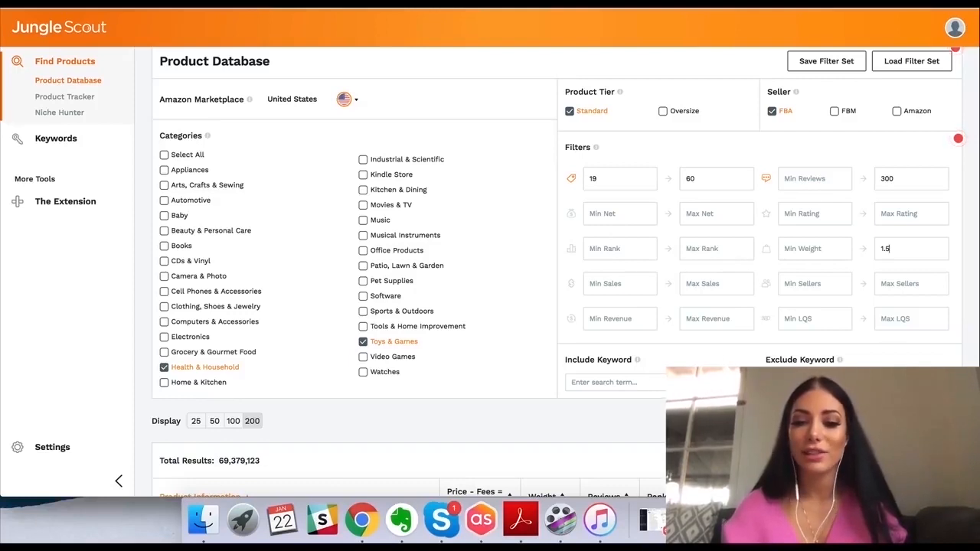
scroll(846, 358, "down", 3)
left_click(930, 324)
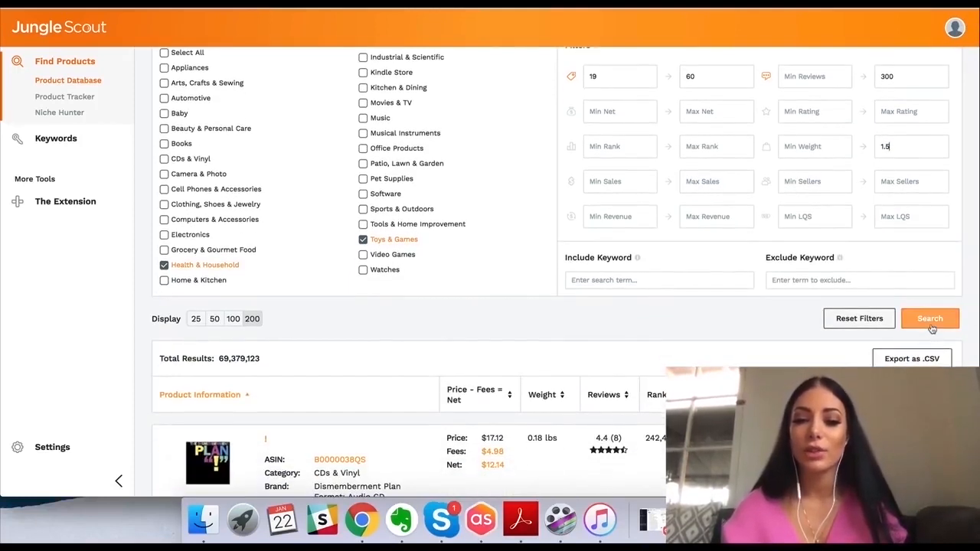
Review the filtered product results, focusing on the first product's net value after fees.
scroll(707, 275, "up", 3)
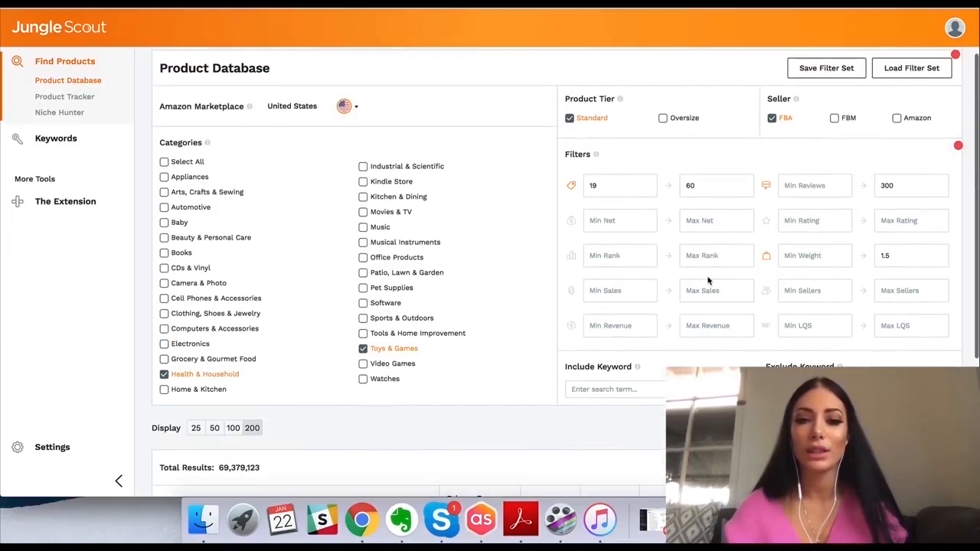
scroll(709, 281, "down", 6)
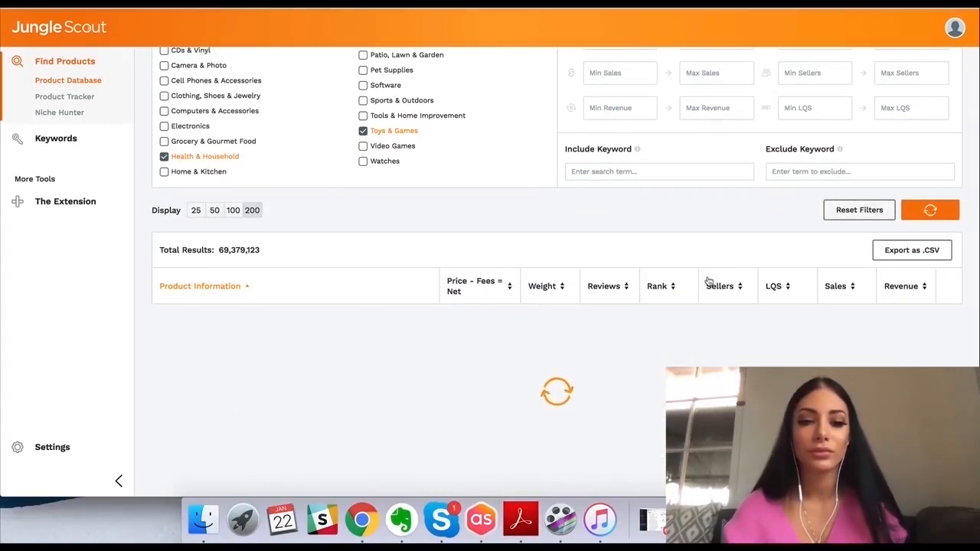
scroll(709, 281, "down", 6)
scroll(708, 281, "up", 3)
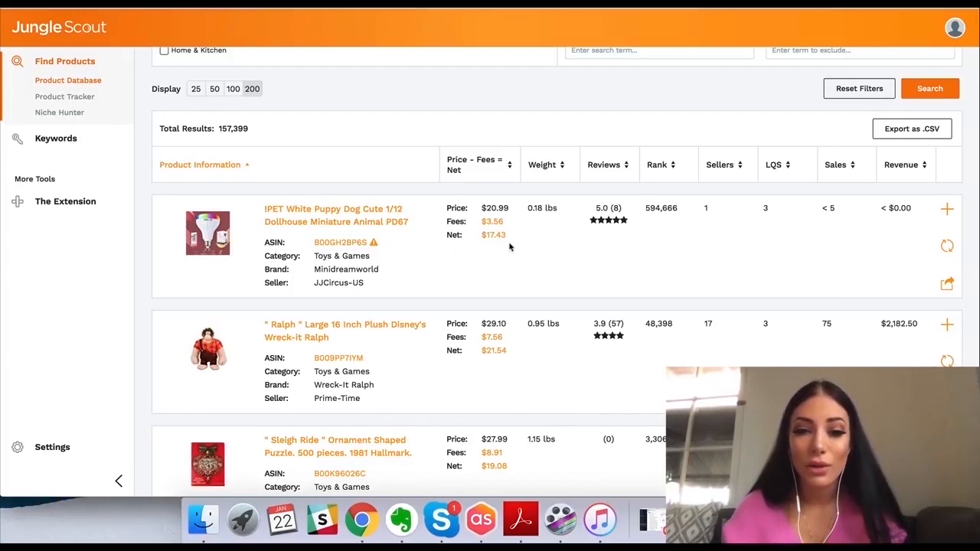
left_click_drag(508, 235, 486, 238)
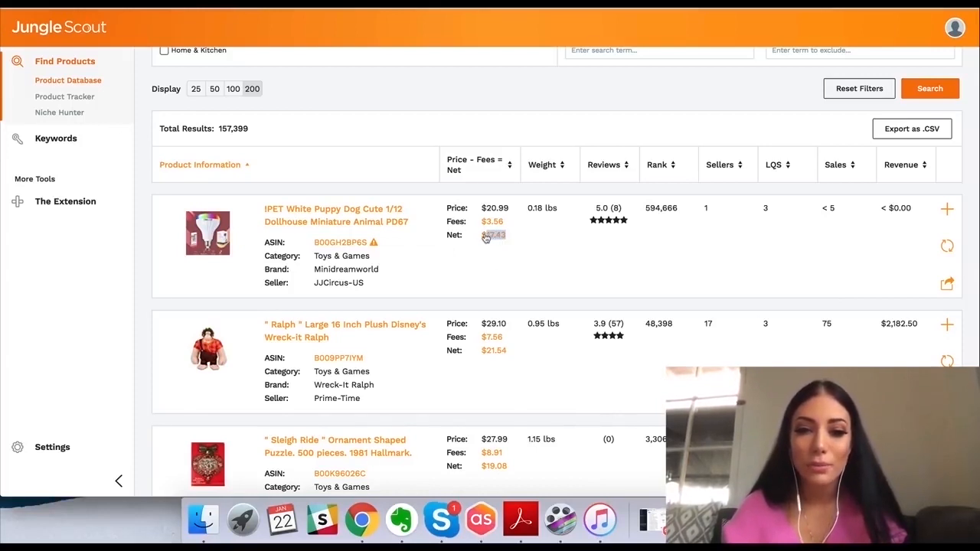
Check the fee and profit breakdown of the first product in the FBA Profit Calculator and return to the results.
left_click(548, 214)
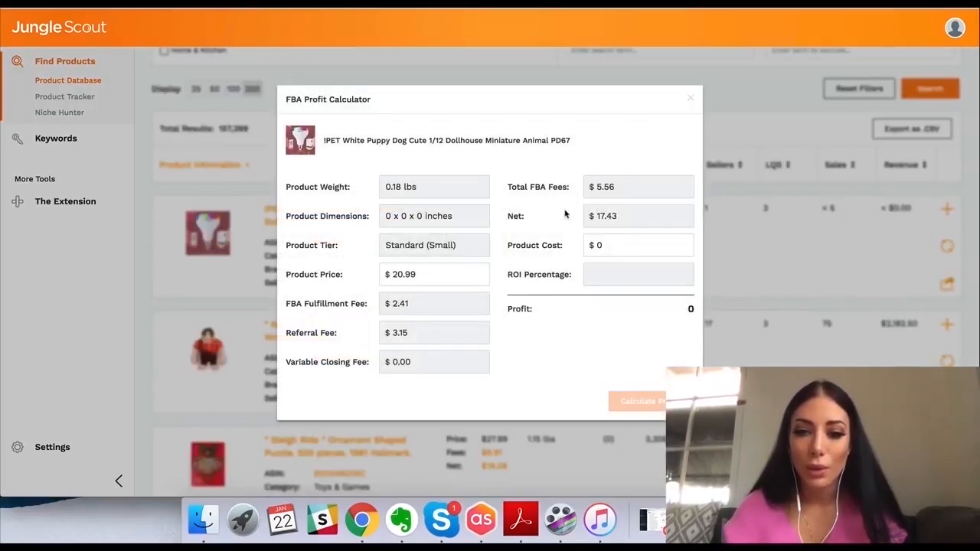
left_click(693, 101)
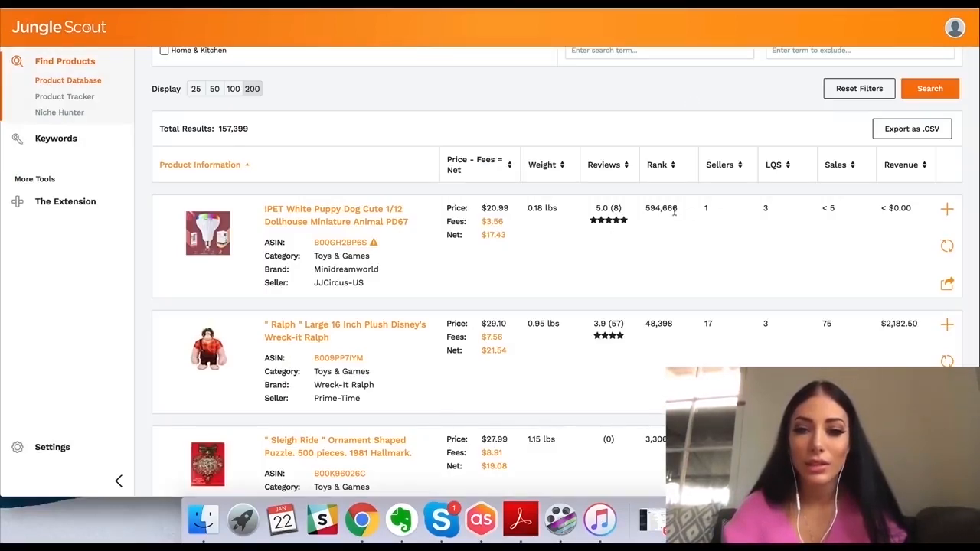
Sort the product results by rank, trying the descending and the ascending order, and look over each list.
left_click(669, 163)
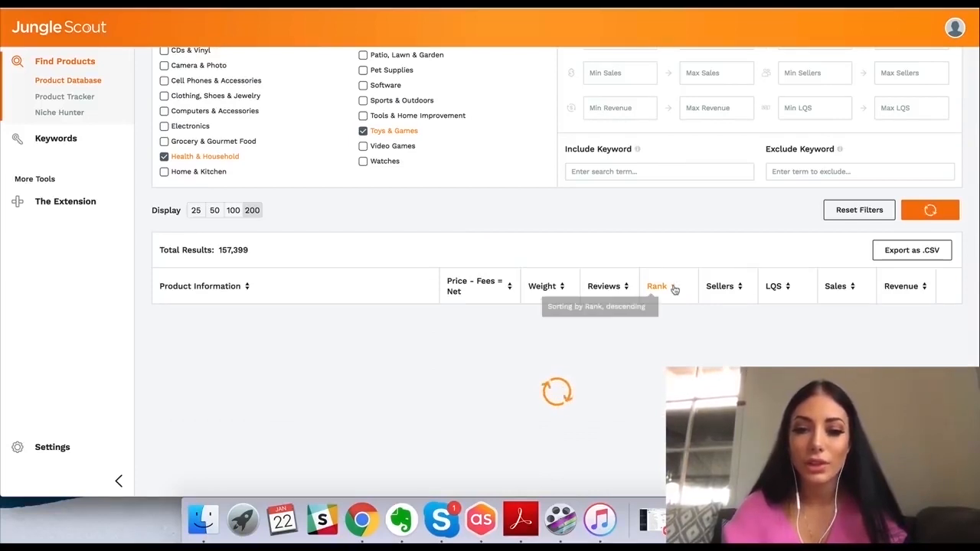
scroll(675, 290, "down", 5)
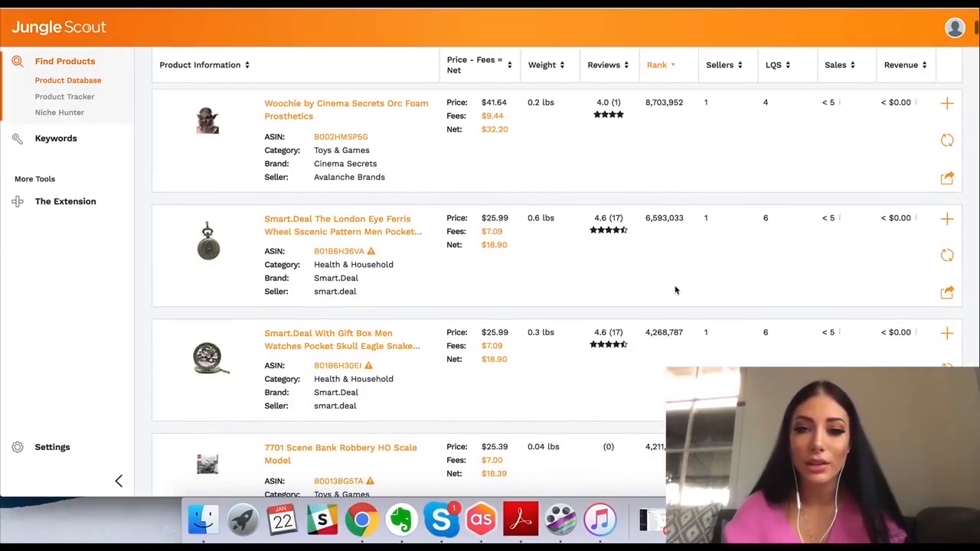
scroll(675, 290, "up", 2)
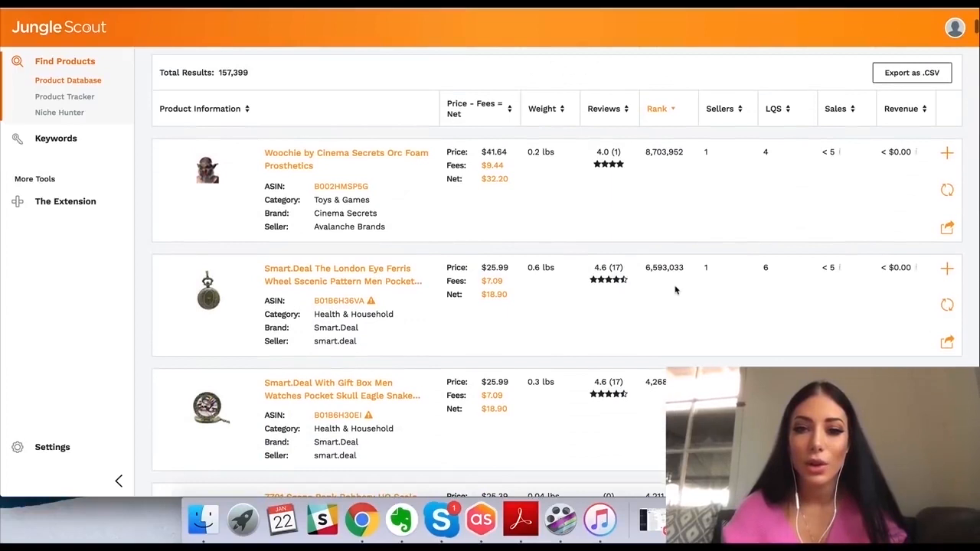
left_click(669, 111)
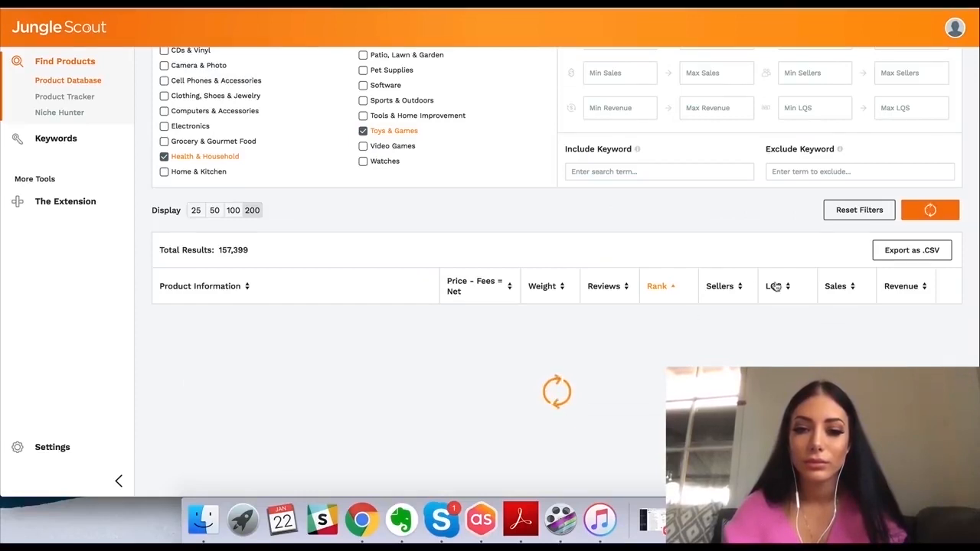
scroll(875, 281, "down", 5)
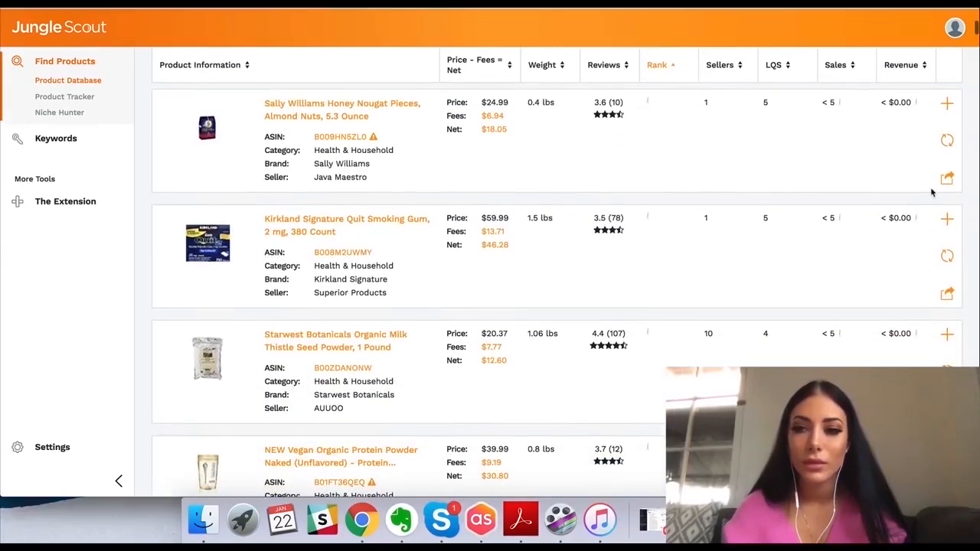
Sort the product results by revenue in descending order and look over the highest earners.
left_click(919, 123)
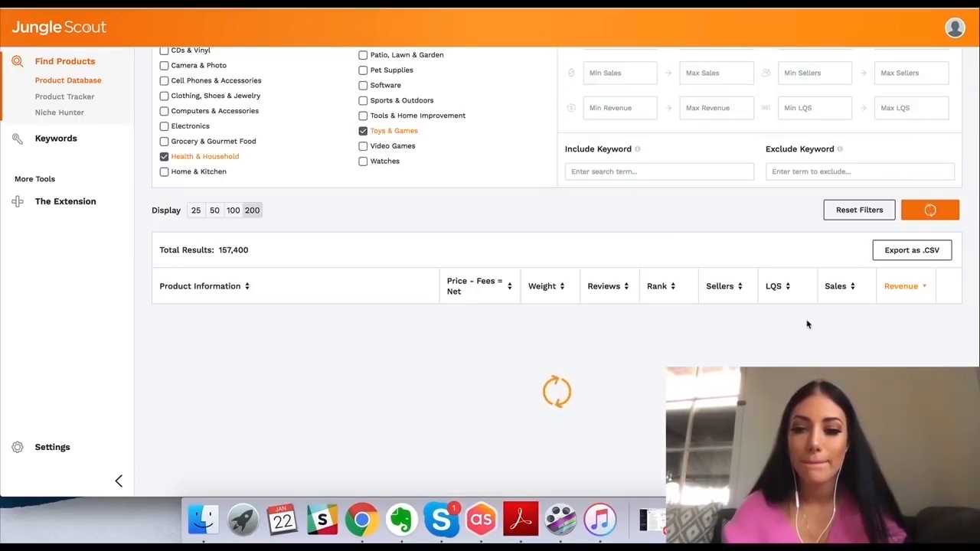
scroll(536, 268, "down", 5)
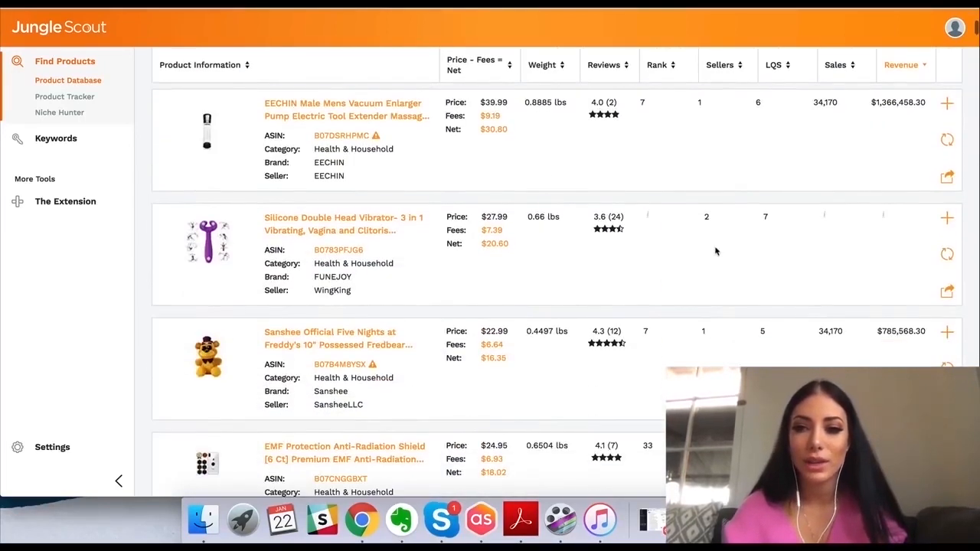
Open the Amazon listing of the first product in the revenue ranking, examine its availability and return to the results.
scroll(742, 229, "up", 2)
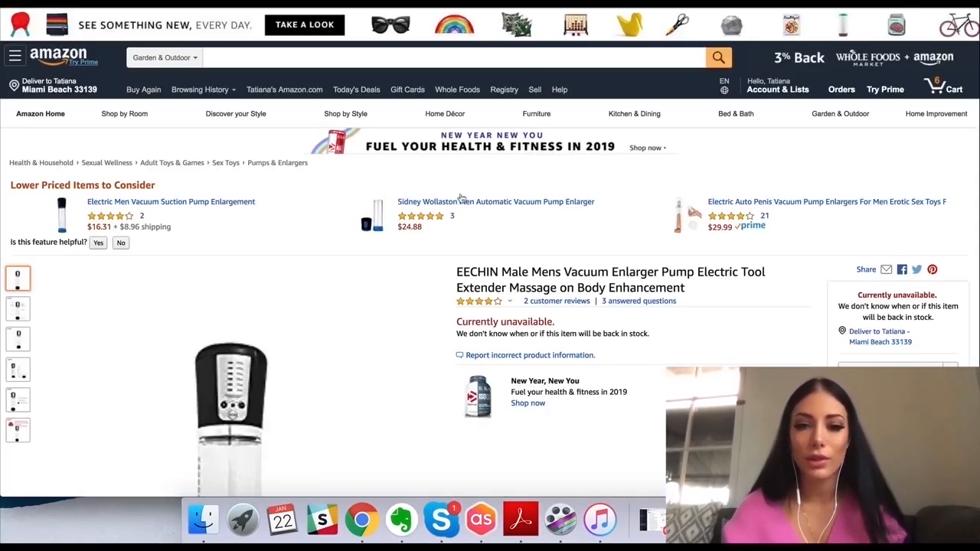
scroll(435, 224, "down", 5)
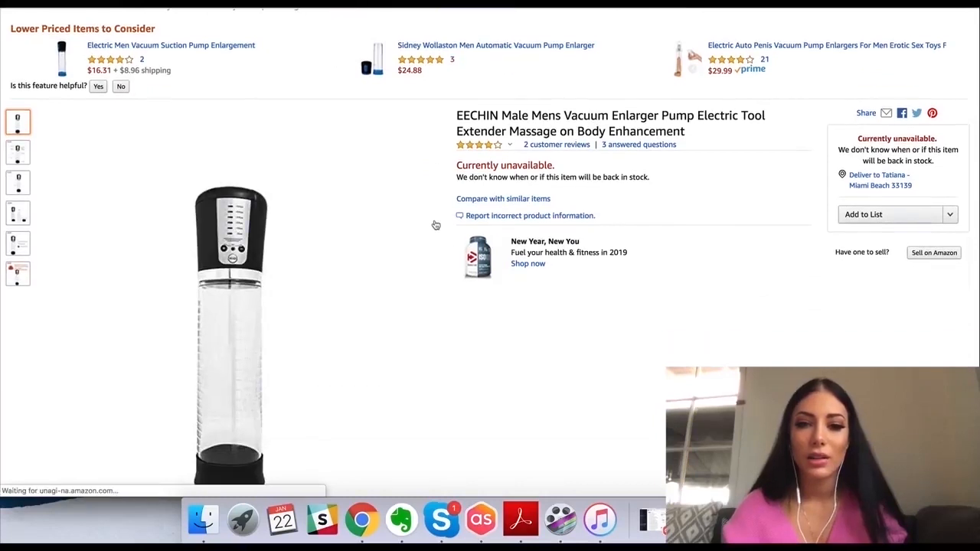
scroll(435, 223, "down", 2)
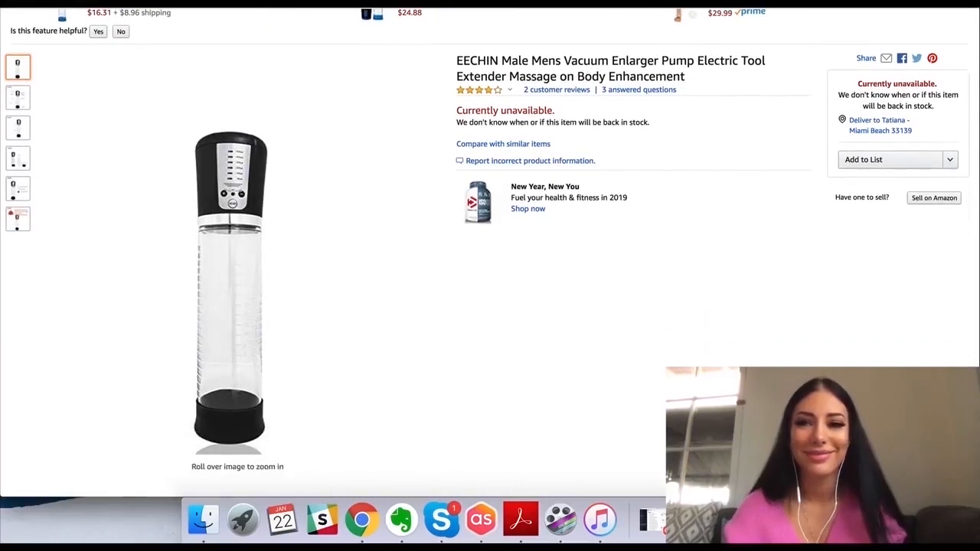
key("super+w")
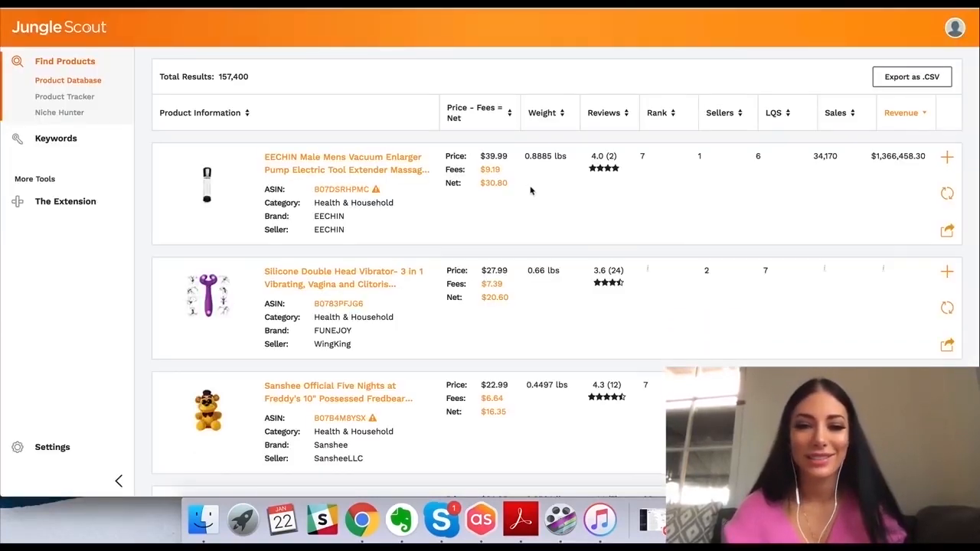
Browse the revenue-sorted products, comparing price, reviews, sellers, LQS and sales to find a promising item.
scroll(531, 191, "down", 5)
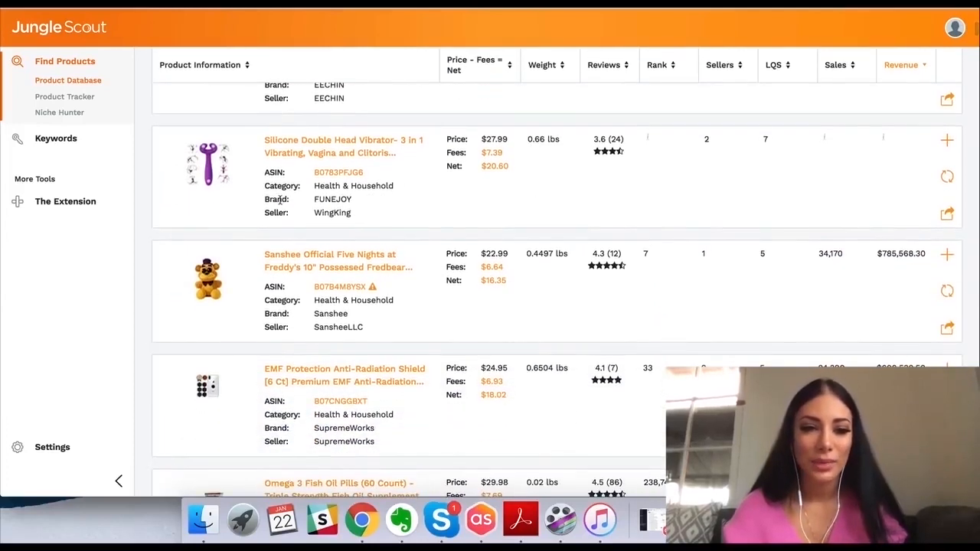
scroll(279, 199, "down", 2)
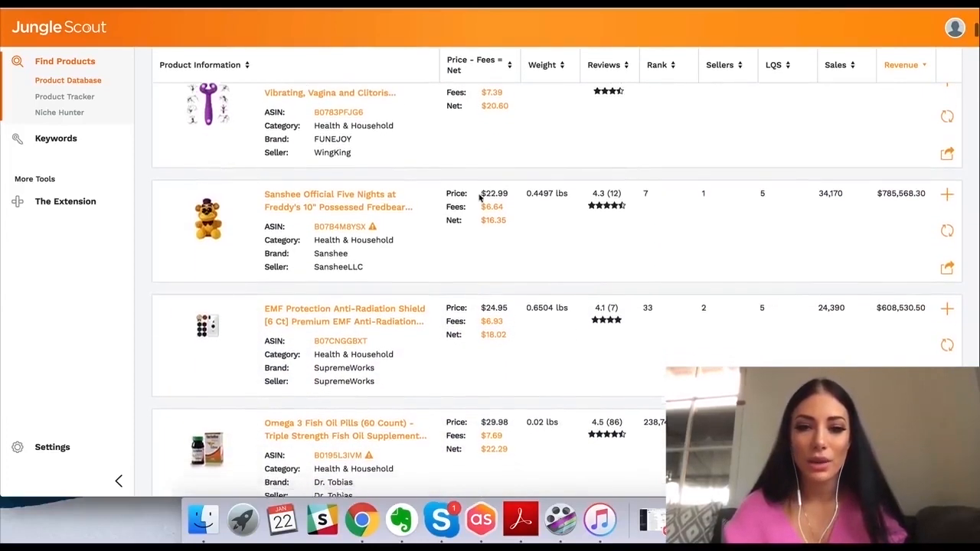
scroll(480, 199, "down", 10)
scroll(479, 198, "down", 15)
scroll(479, 198, "down", 15)
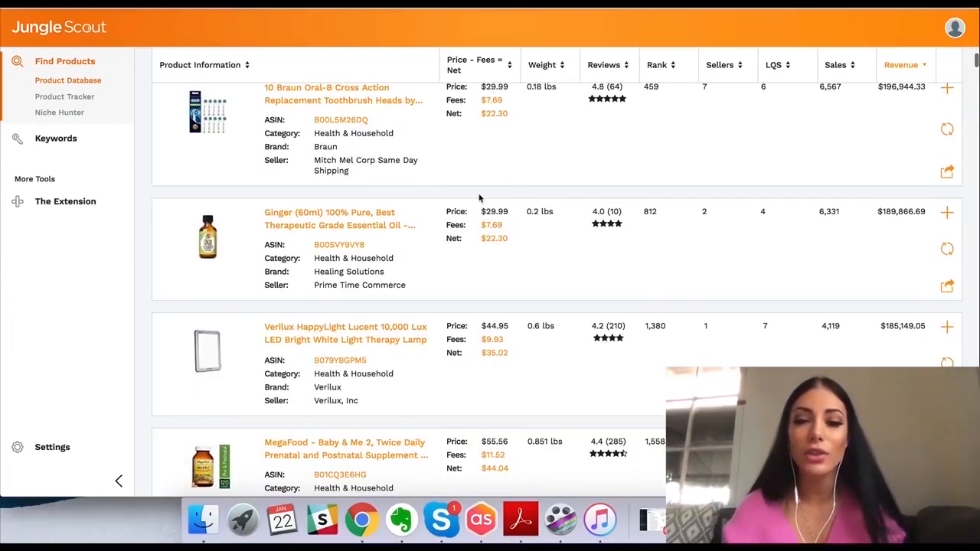
scroll(412, 291, "down", 13)
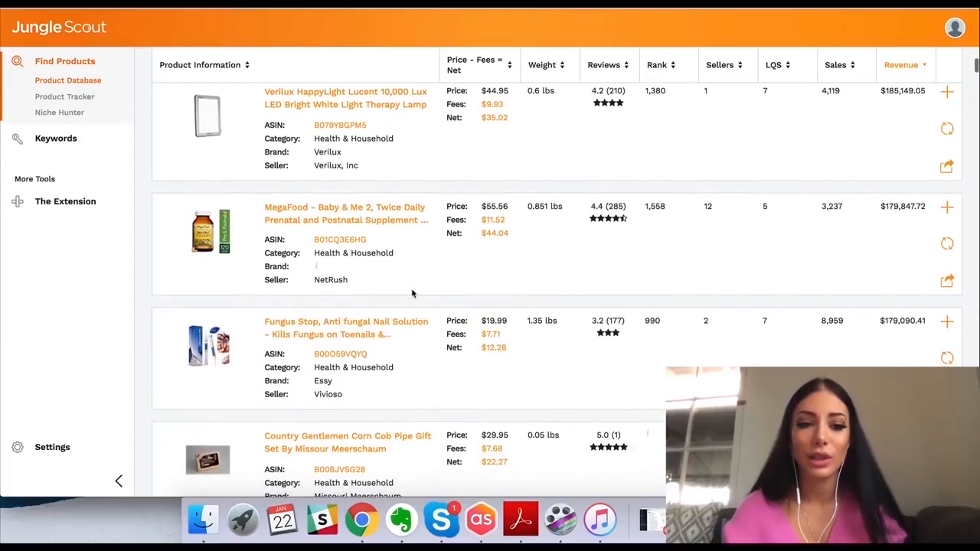
scroll(412, 292, "down", 14)
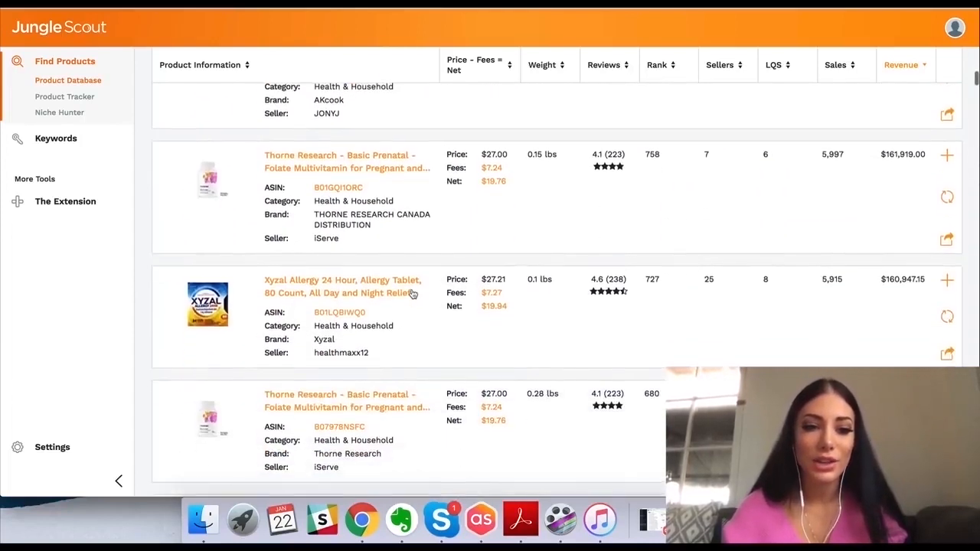
scroll(412, 293, "down", 18)
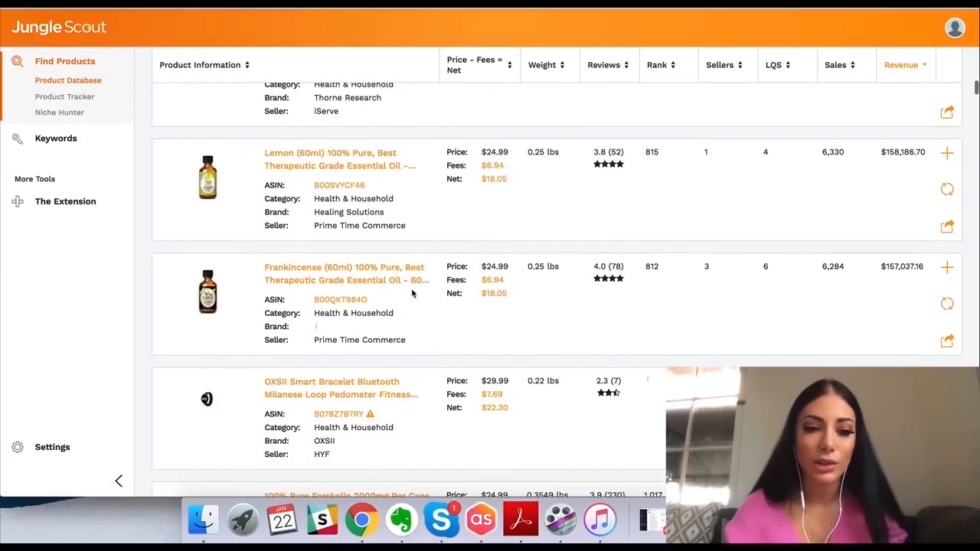
scroll(412, 293, "down", 14)
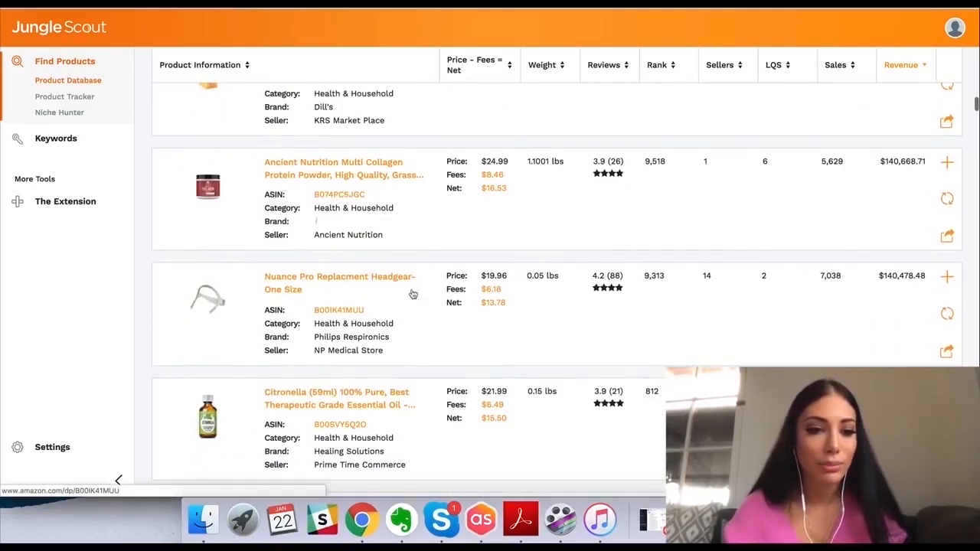
scroll(412, 293, "up", 3)
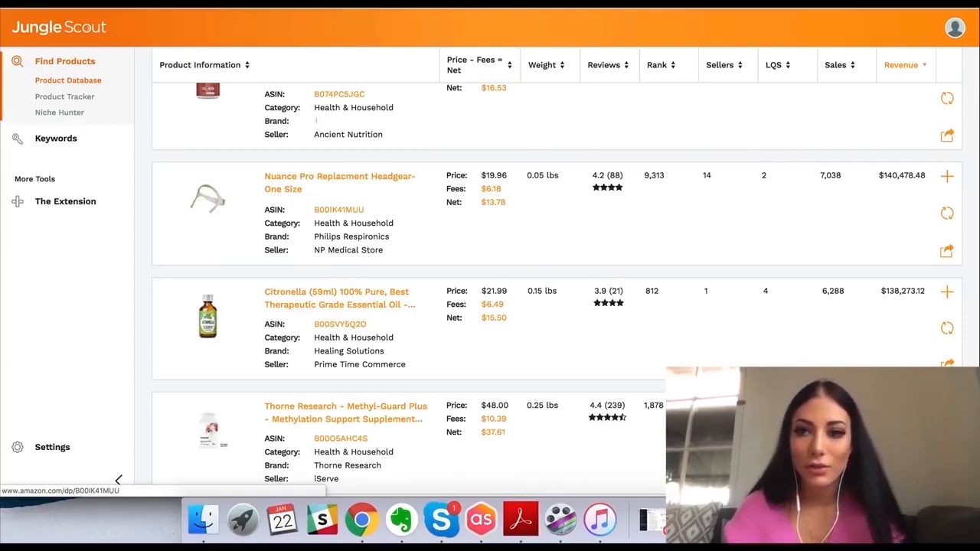
Open the Amazon listing of Nuance Pro Replacment Headgear and examine its images, rating, price and short product description.
left_click(326, 177)
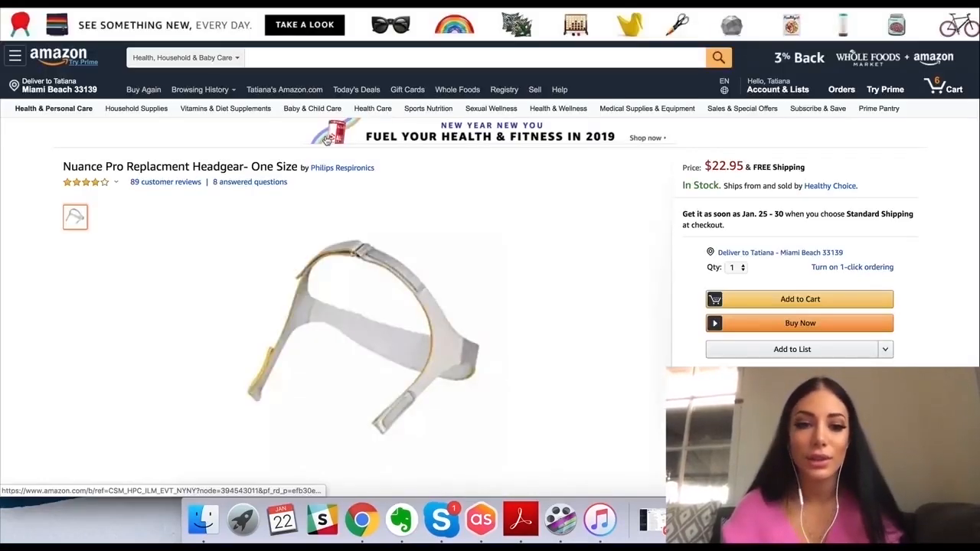
left_click(104, 183)
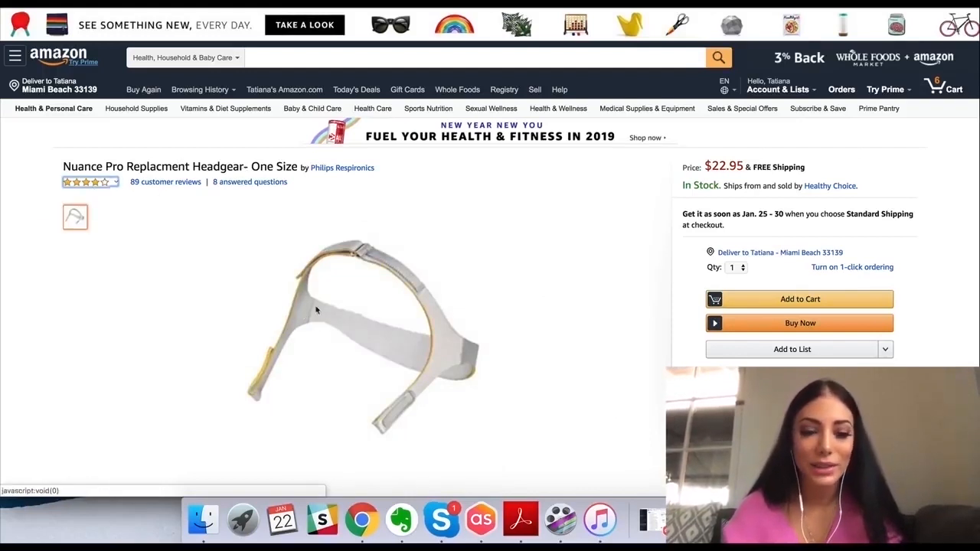
scroll(239, 329, "down", 2)
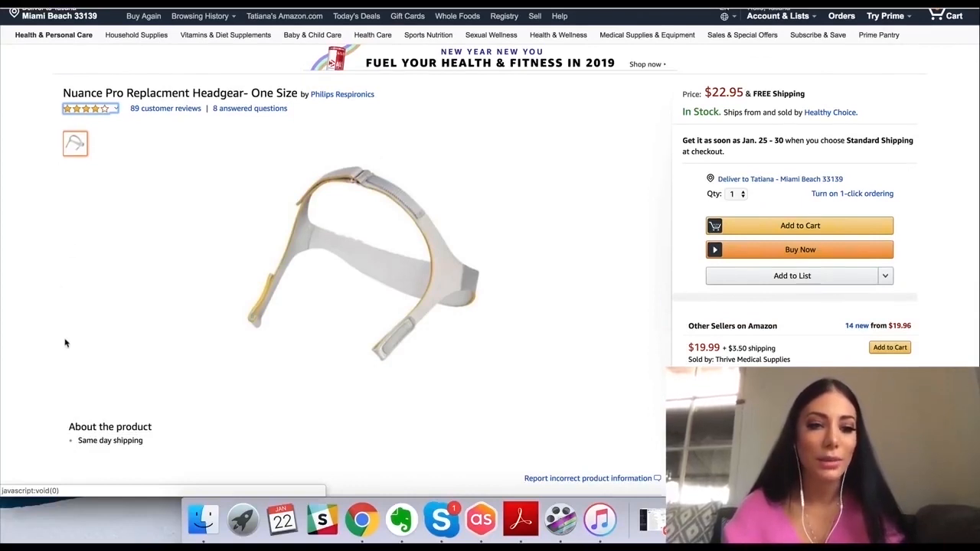
scroll(65, 343, "down", 3)
scroll(87, 335, "up", 3)
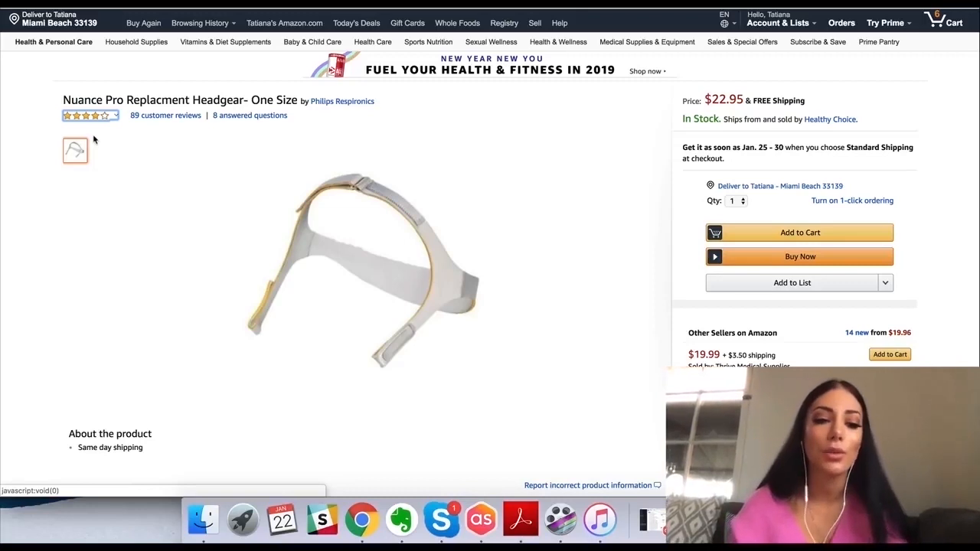
scroll(120, 354, "down", 4)
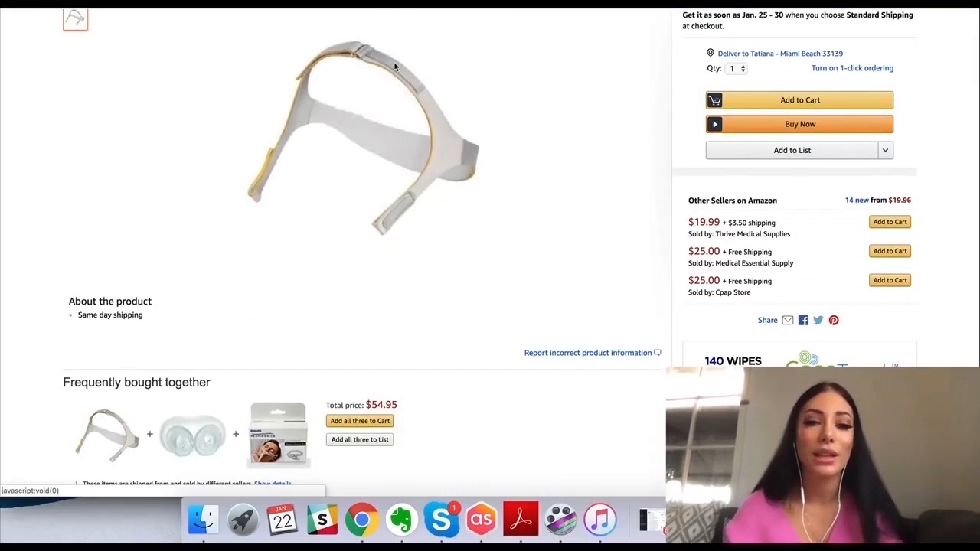
scroll(322, 178, "up", 4)
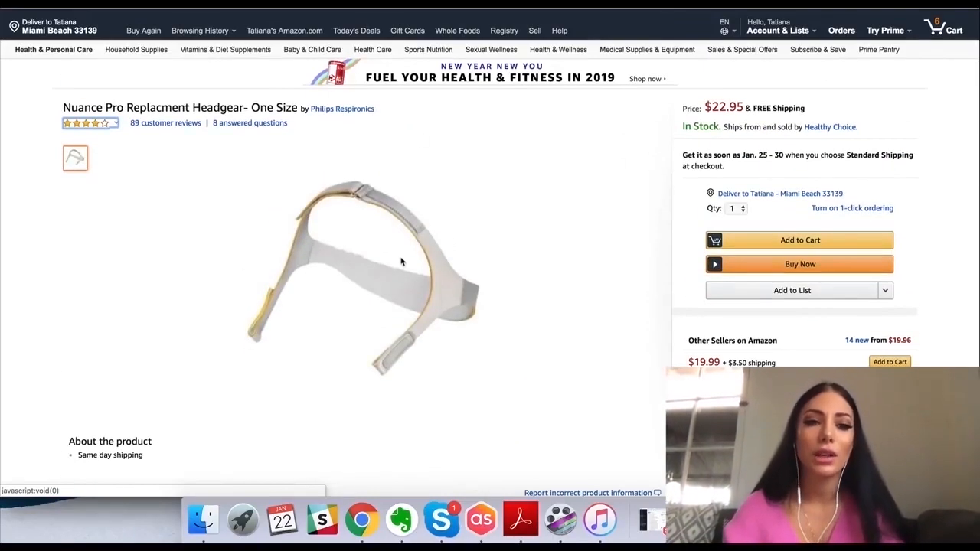
Examine the headgear listing's product details, related sponsored products and customer reviews.
scroll(401, 260, "down", 15)
scroll(400, 260, "down", 2)
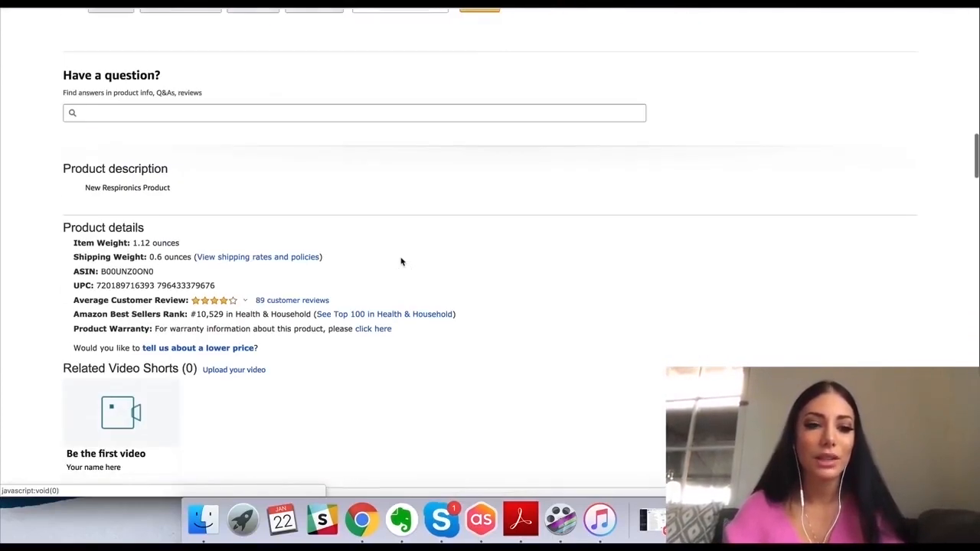
scroll(242, 281, "down", 10)
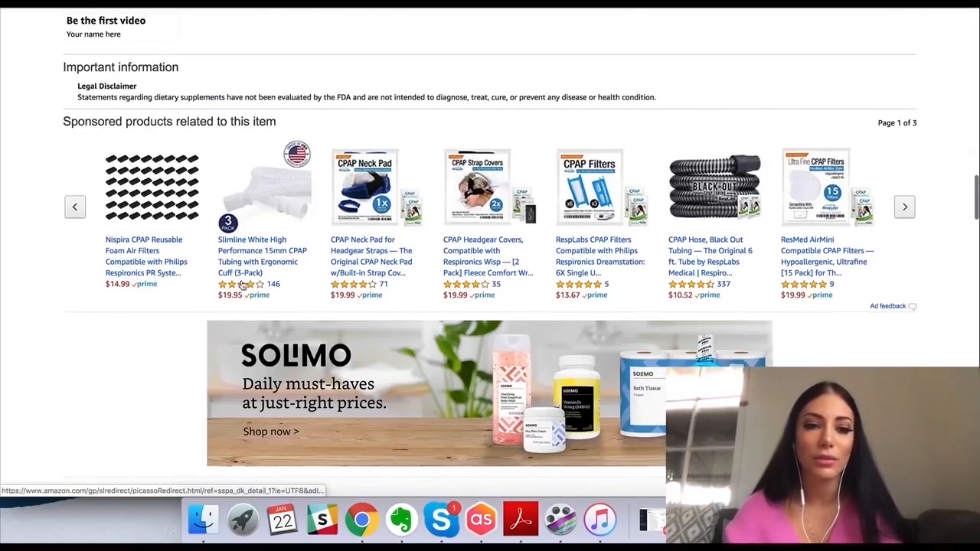
scroll(235, 278, "up", 8)
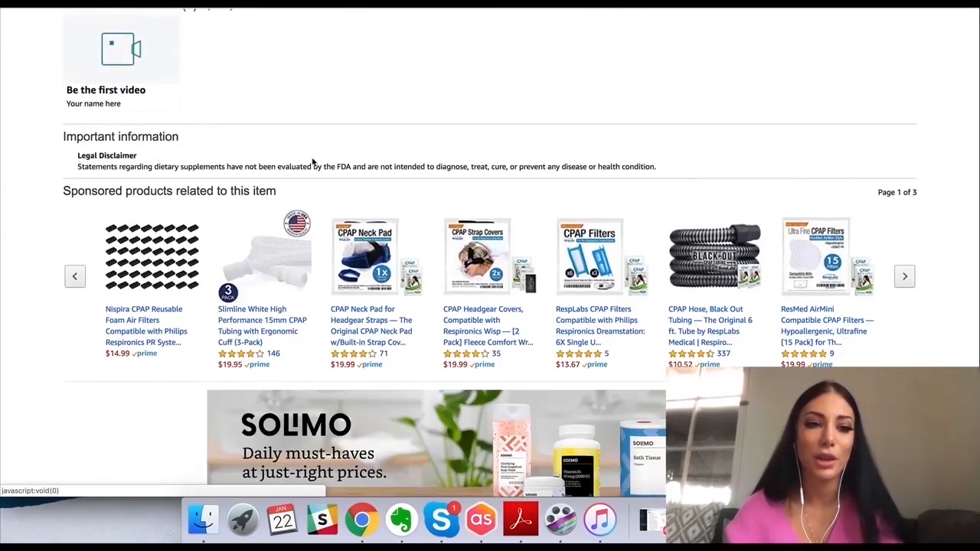
scroll(312, 160, "down", 15)
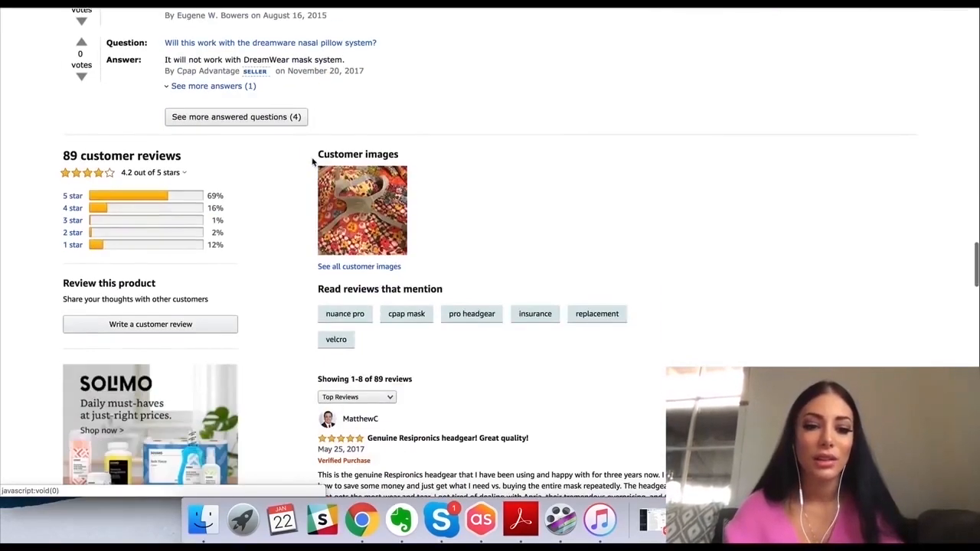
scroll(314, 162, "up", 2)
scroll(395, 184, "down", 3)
Go back to the headgear listing's title and examine its wording, highlighting "Nuance Pro".
scroll(396, 184, "up", 15)
scroll(396, 185, "up", 10)
scroll(396, 184, "down", 2)
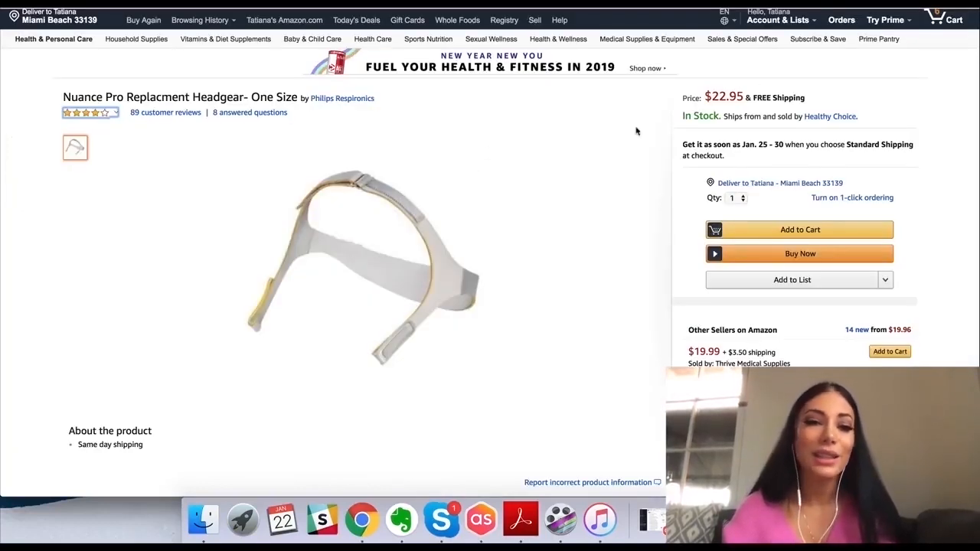
scroll(383, 207, "up", 2)
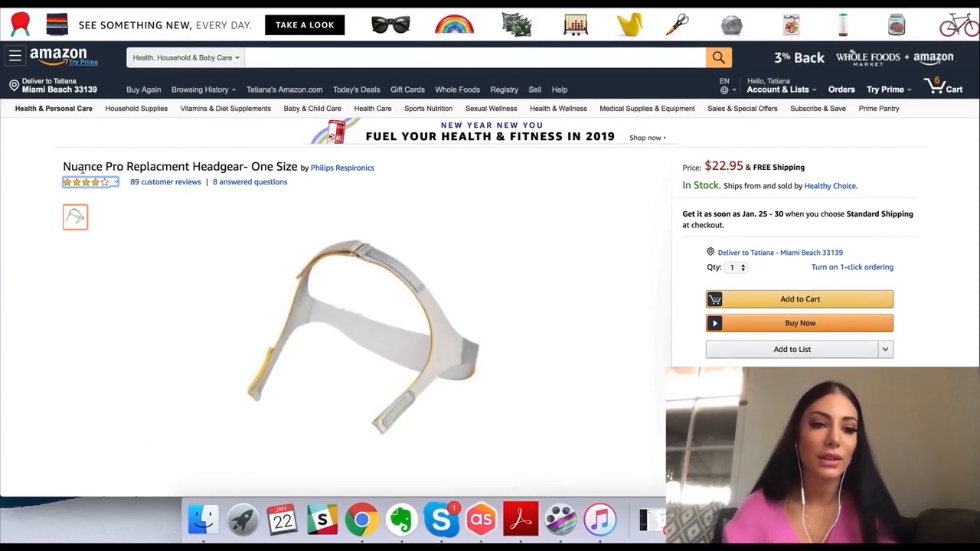
left_click_drag(62, 167, 123, 167)
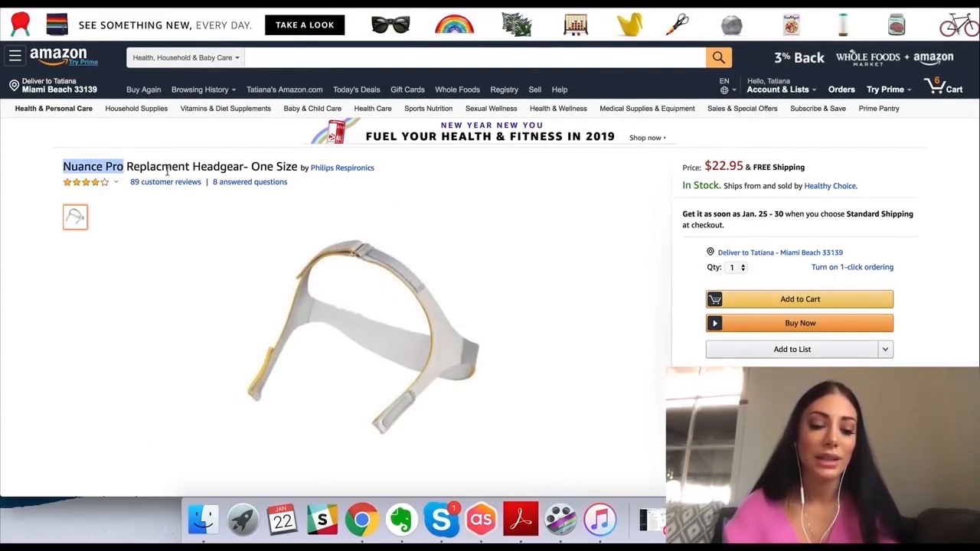
left_click(129, 160)
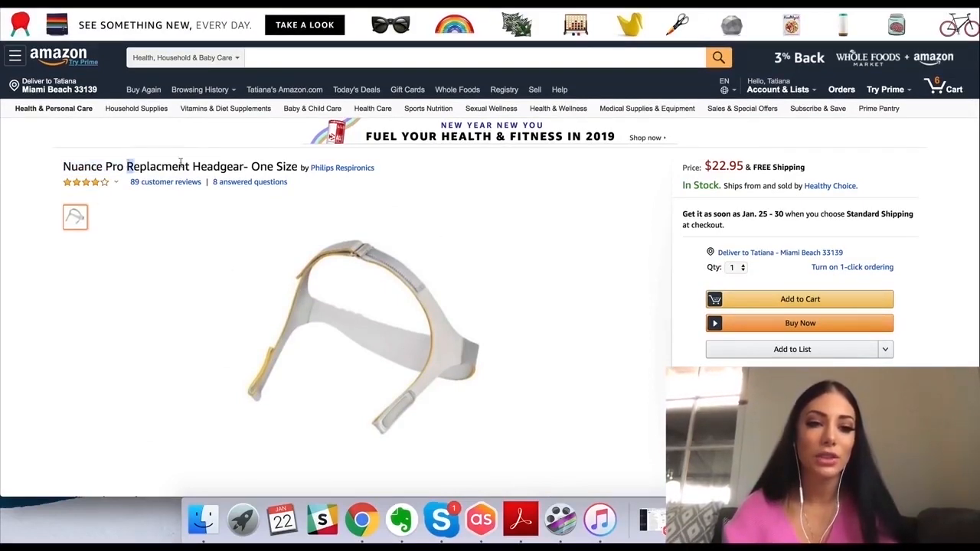
Copy "Replacment Headgear" from the listing title and search Amazon for that phrase within Health, Household & Baby Care.
left_click_drag(128, 162, 242, 167)
key("super+c")
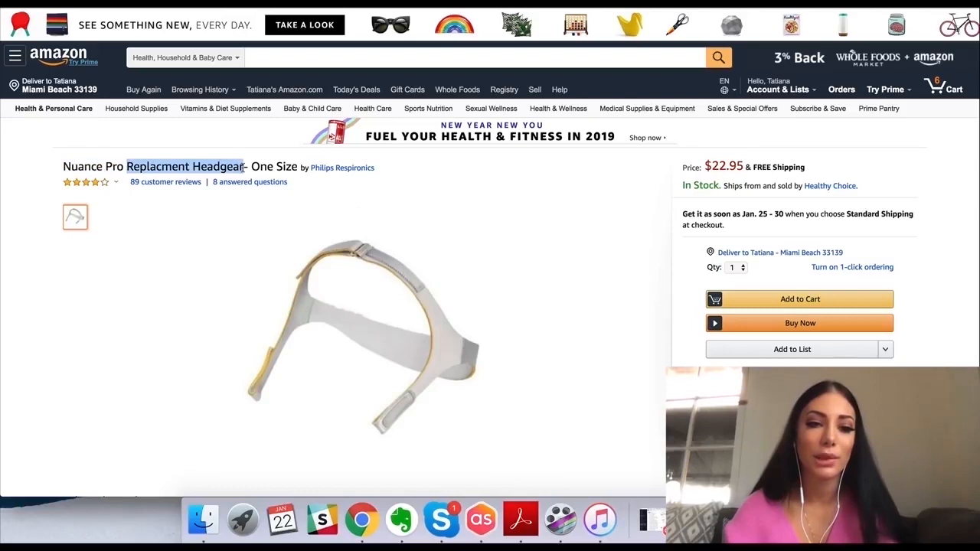
left_click(297, 57)
key("super+v")
key("Return")
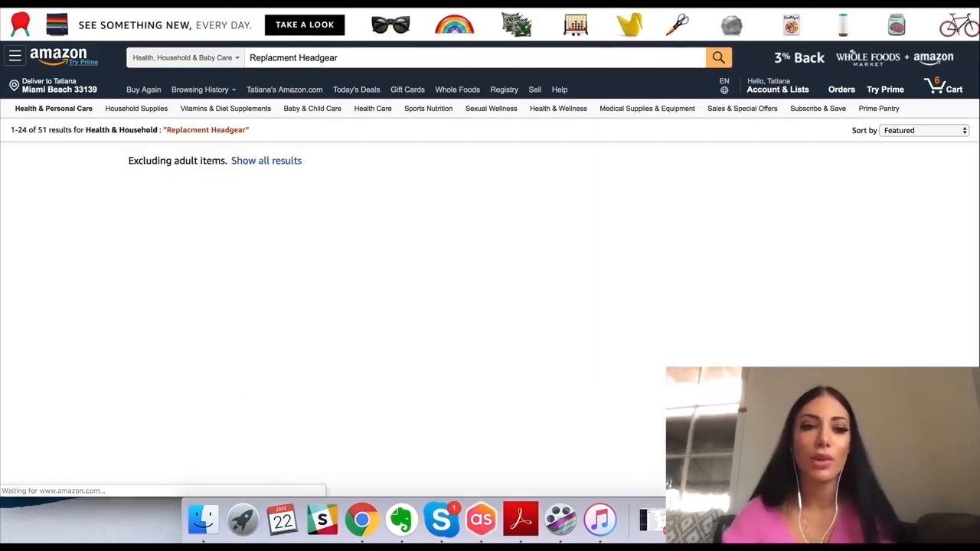
Broaden the "Replacment Headgear" search to All Departments and look over the leading results.
left_click(238, 58)
scroll(192, 153, "up", 5)
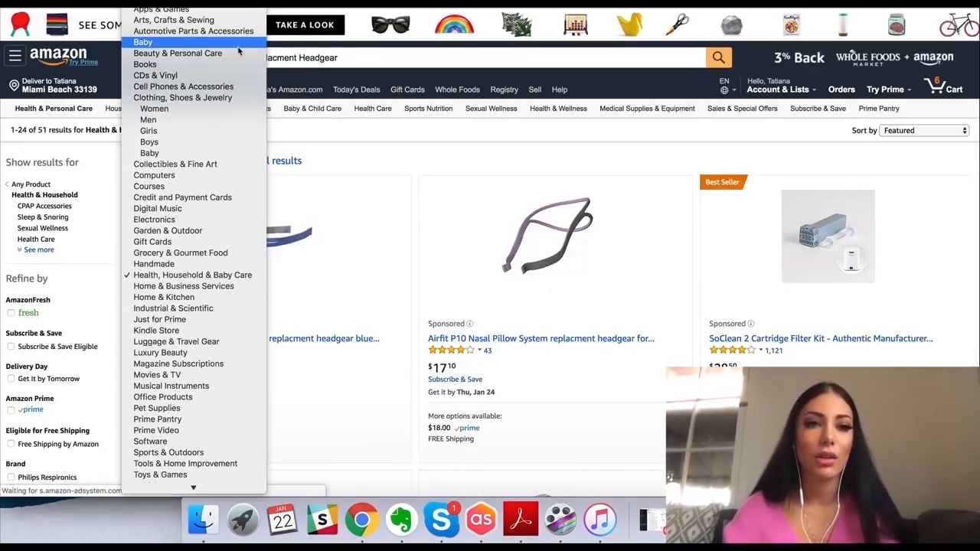
left_click(160, 23)
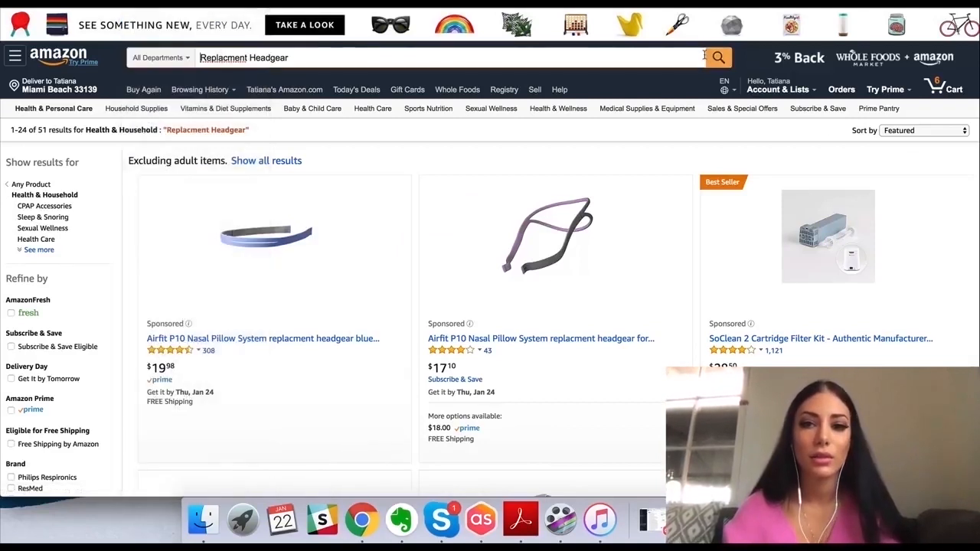
left_click(460, 255)
scroll(461, 255, "down", 5)
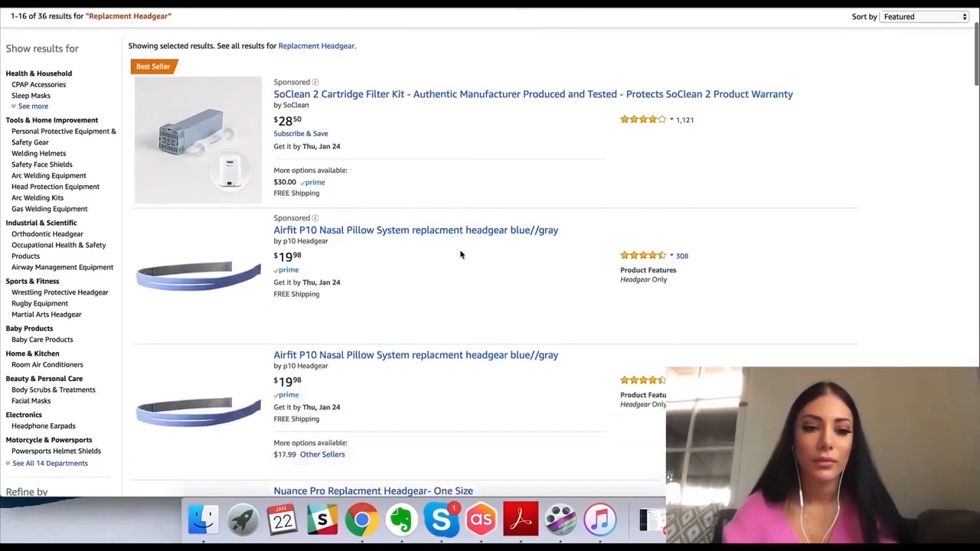
scroll(460, 255, "up", 5)
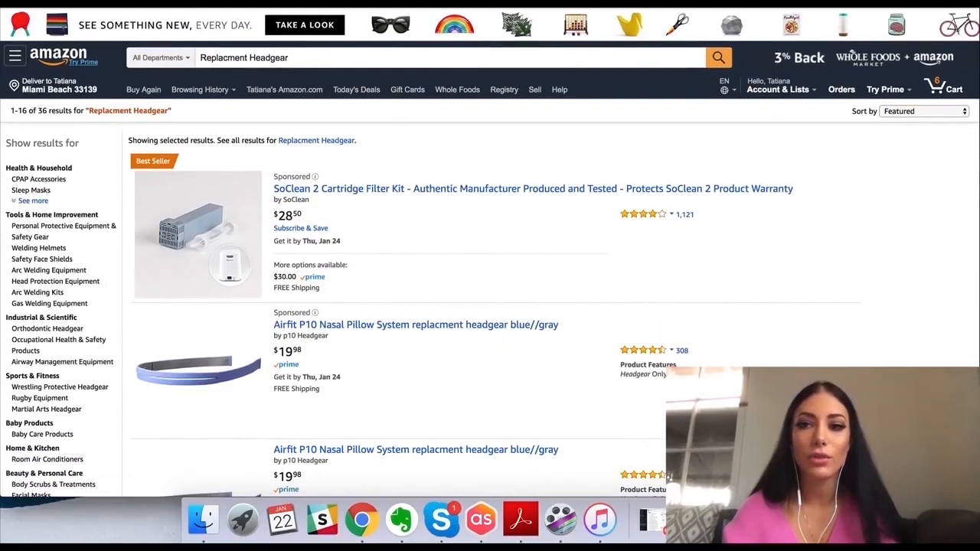
Run the Jungle Scout extension on the headgear results, compare average sales, price, reviews and opportunity score, and close it.
left_click(969, 23)
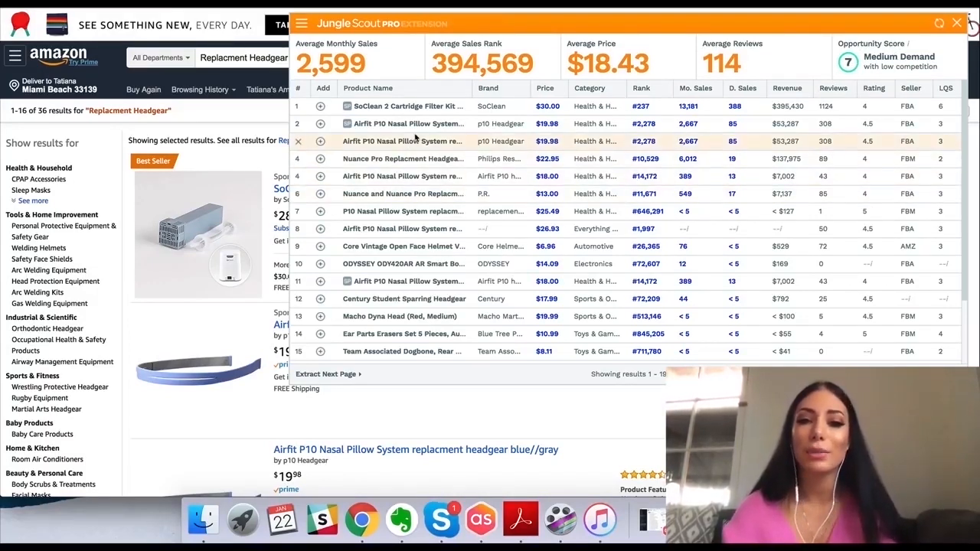
mouse_move(414, 135)
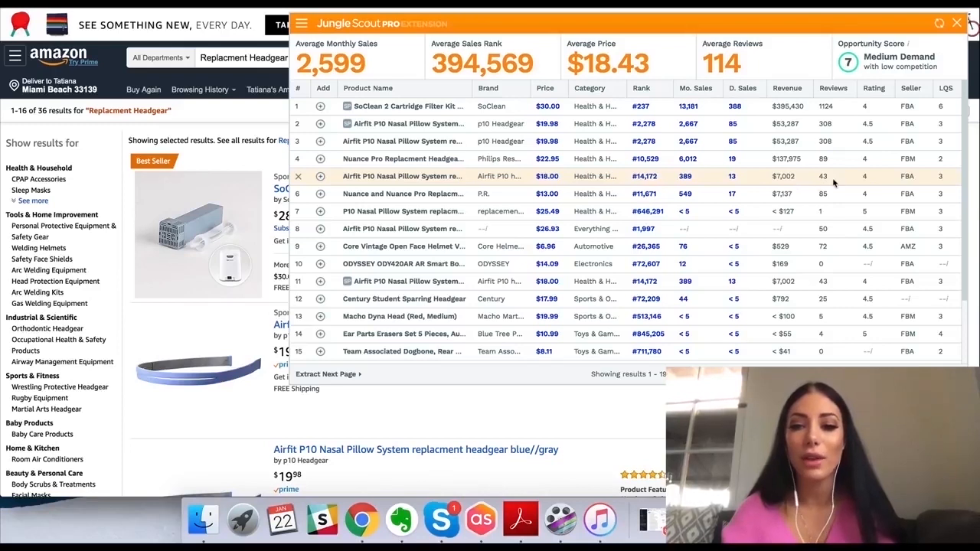
scroll(836, 188, "down", 3)
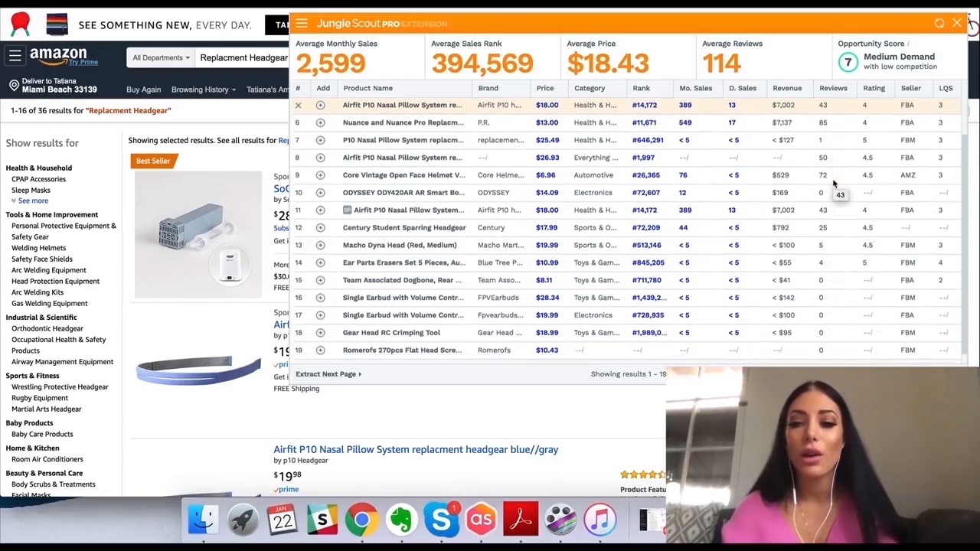
scroll(837, 188, "up", 3)
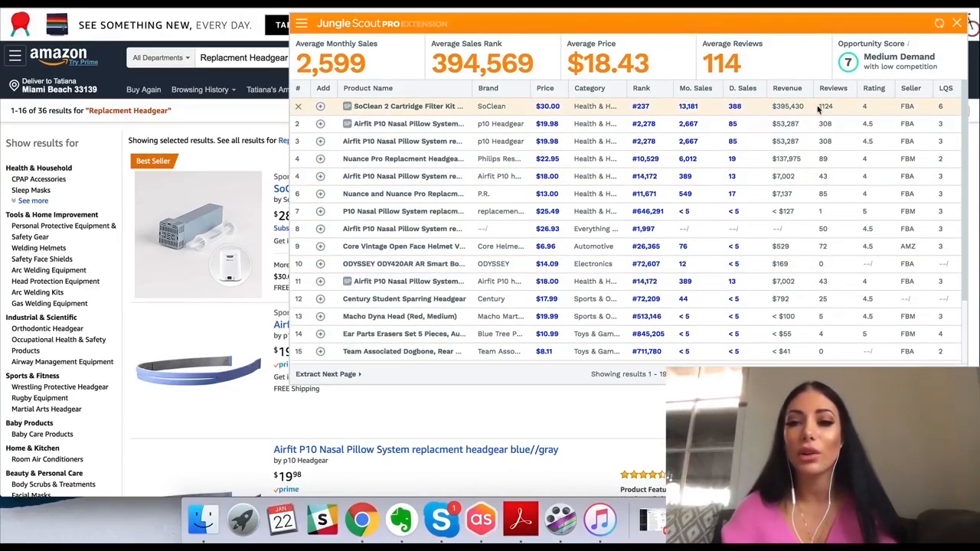
left_click(958, 24)
Browse the competing replacement headgear results on Amazon, comparing their titles, prices and review ratings with the Nuance Pro listing.
scroll(385, 282, "down", 5)
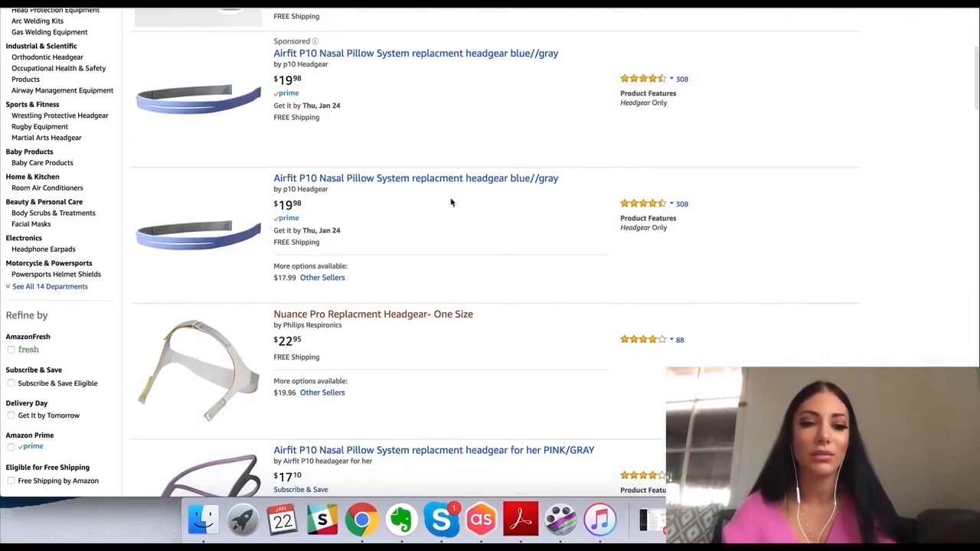
scroll(540, 284, "down", 5)
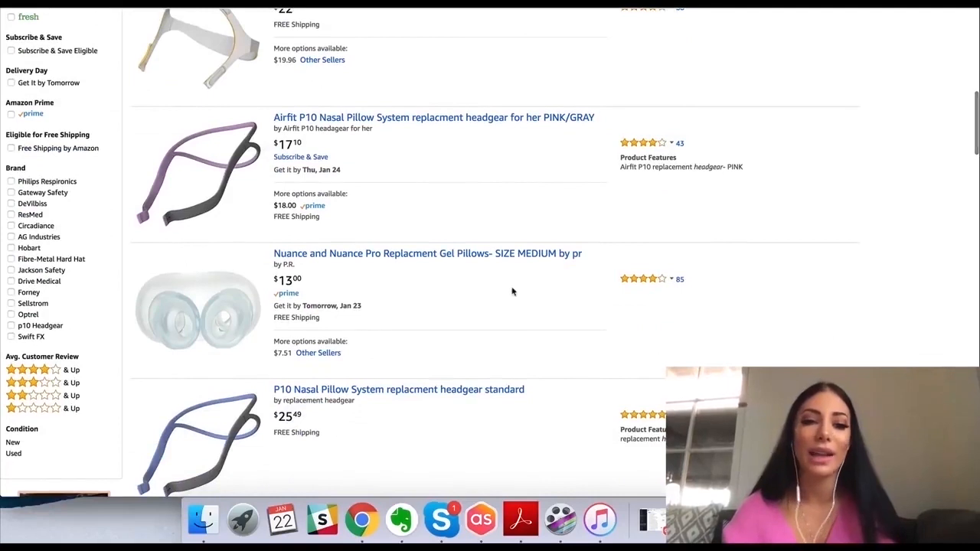
scroll(325, 339, "up", 3)
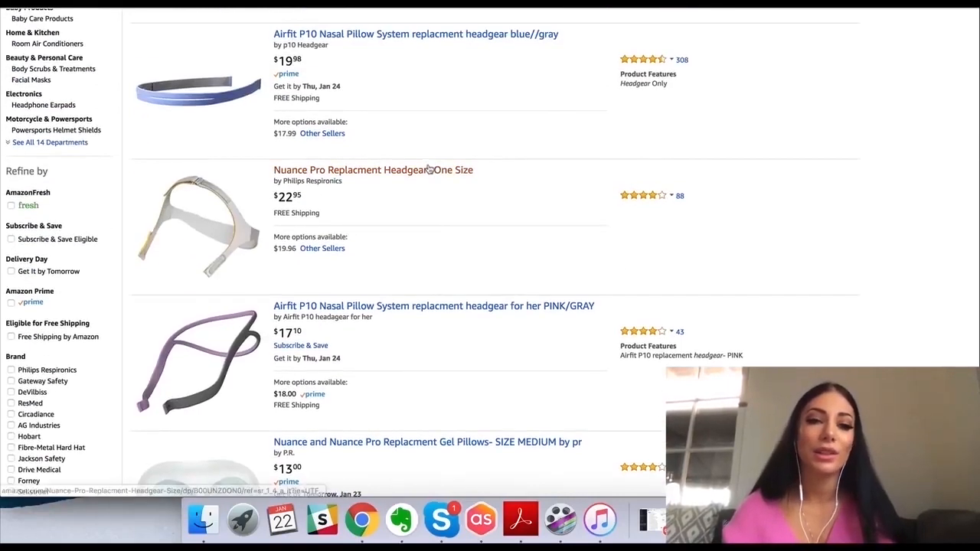
scroll(429, 169, "up", 2)
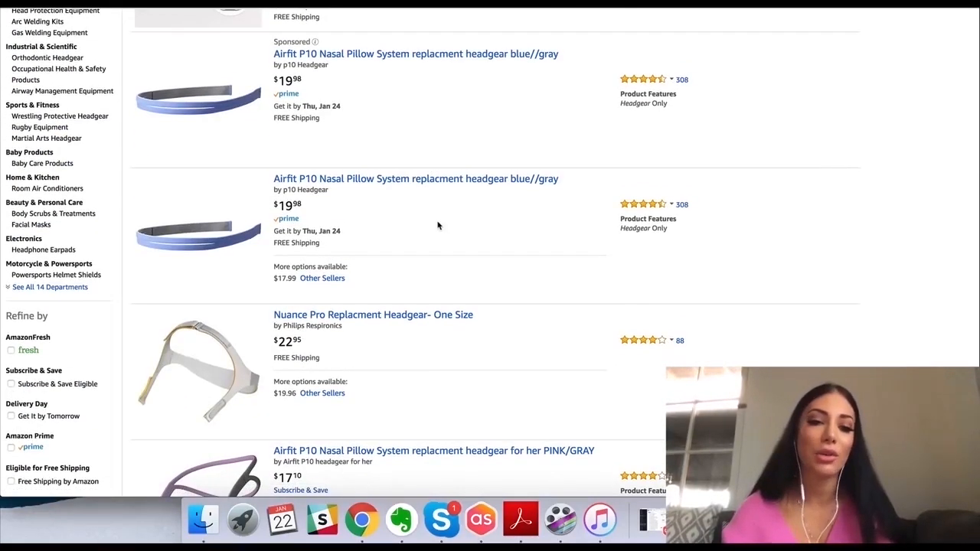
Return to the Jungle Scout Product Database and review more revenue-sorted products along with the category and filter settings.
scroll(314, 323, "up", 3)
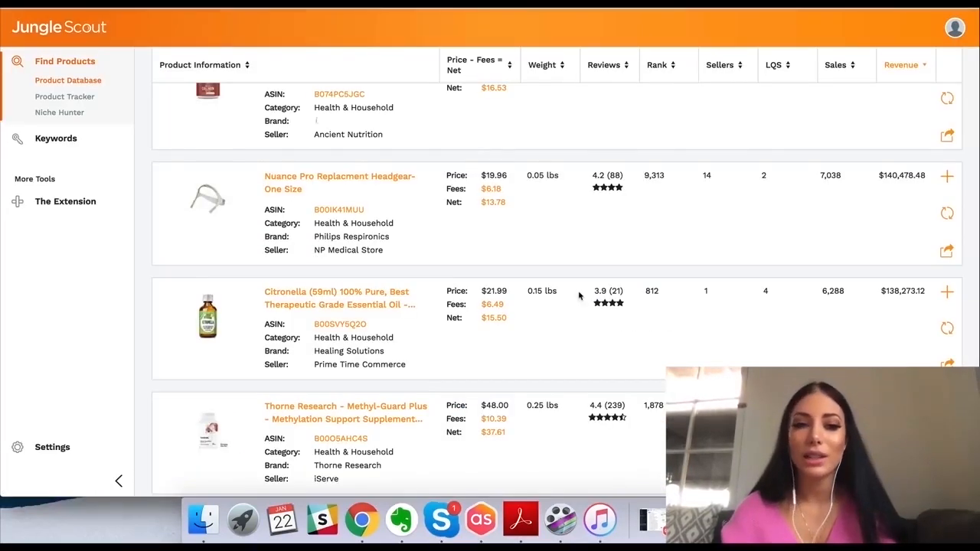
scroll(579, 296, "down", 15)
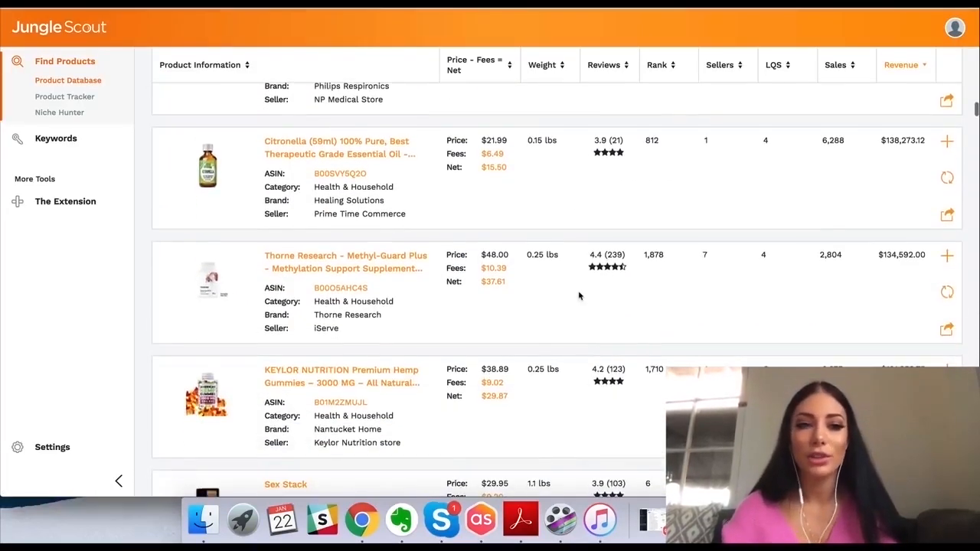
scroll(579, 295, "up", 20)
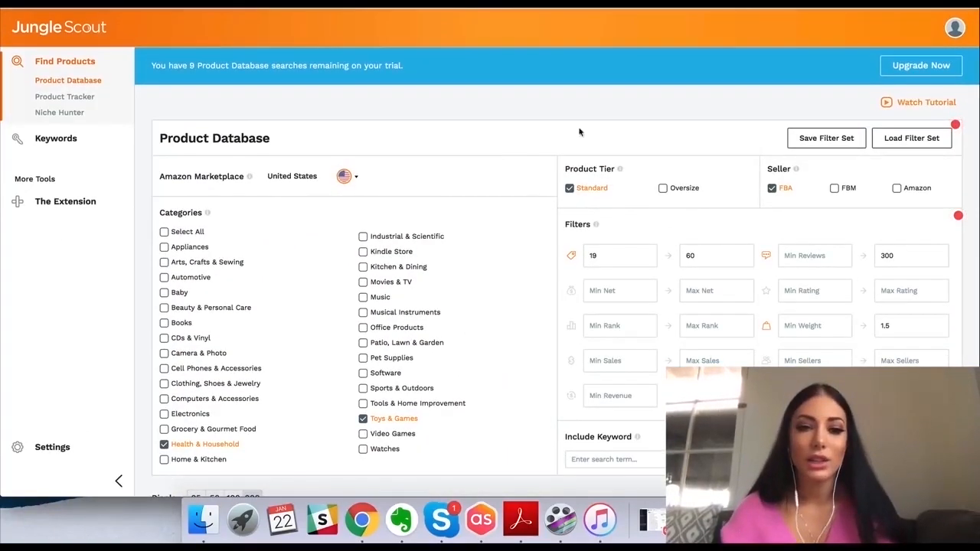
scroll(727, 127, "down", 3)
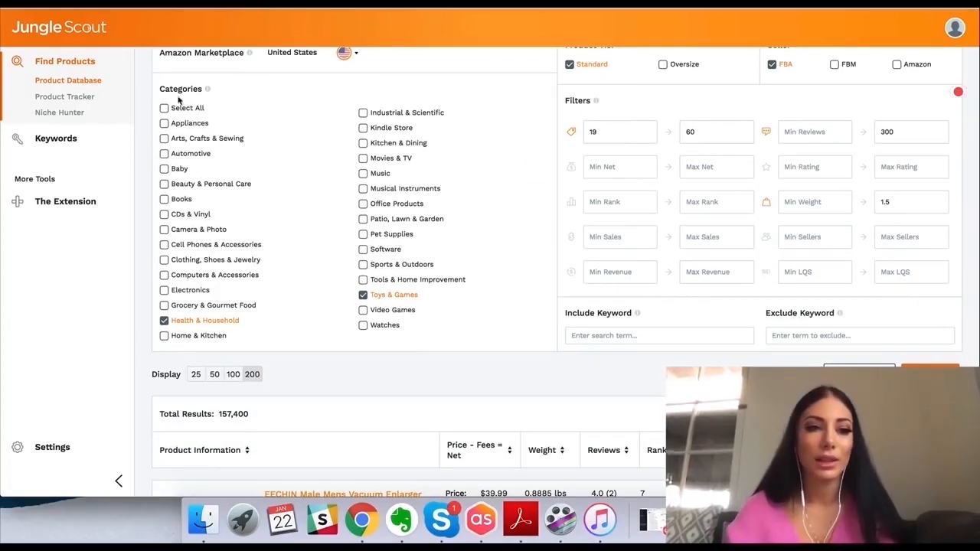
Open the Product Tracker, choosing the free trial, and start the guide for tracking first products.
left_click(79, 98)
left_click(449, 329)
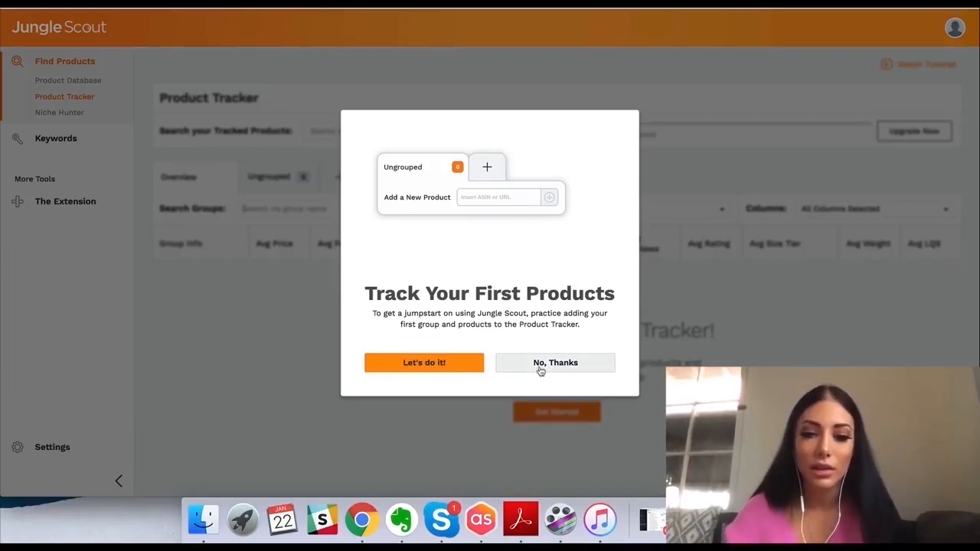
left_click(430, 363)
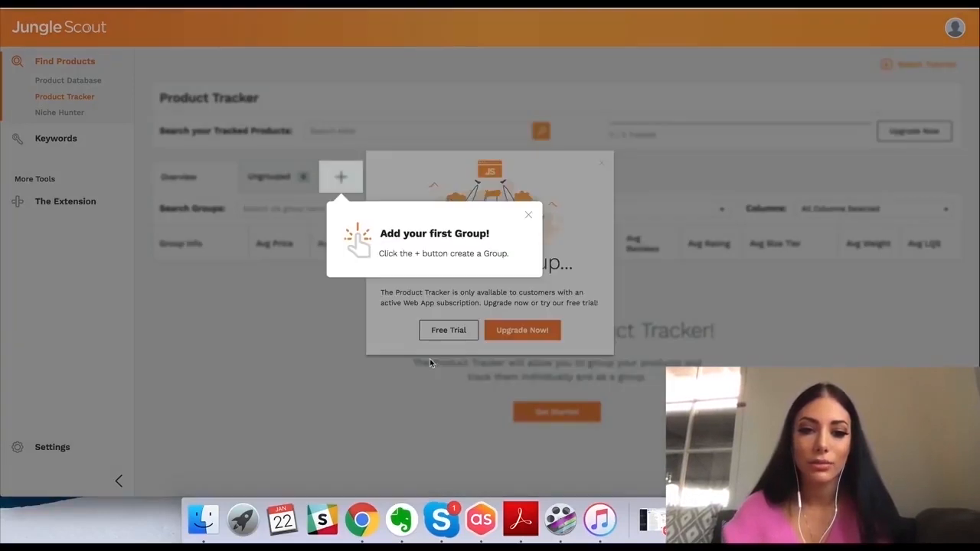
Begin a new product group in the tracker with United States as its marketplace.
left_click(344, 186)
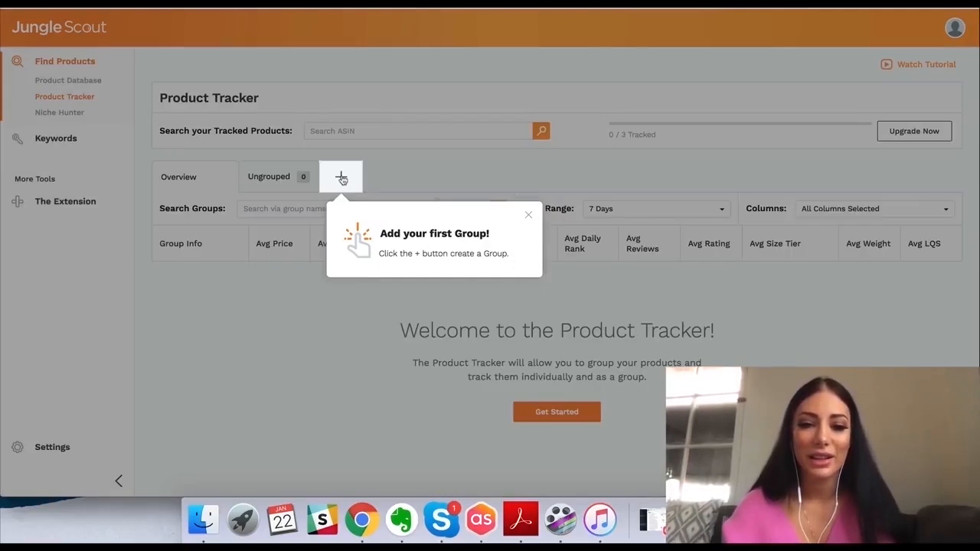
left_click(344, 186)
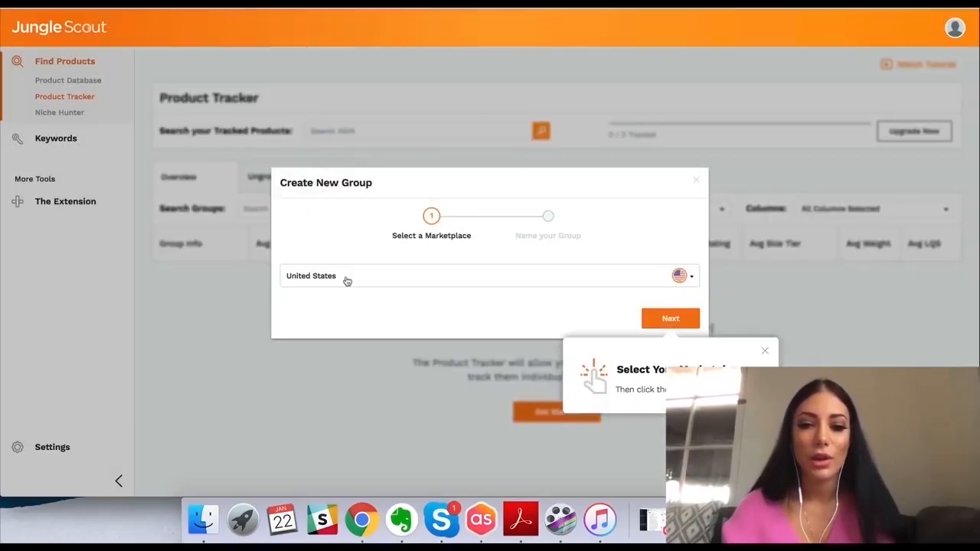
left_click(681, 320)
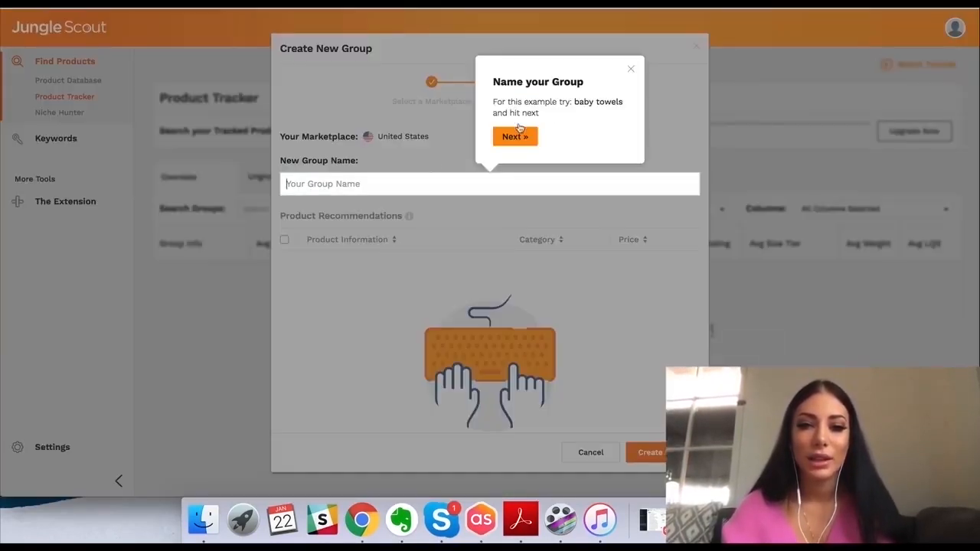
Name the new group "Cell phone case" and continue to the product selection.
left_click(414, 183)
type("Ce")
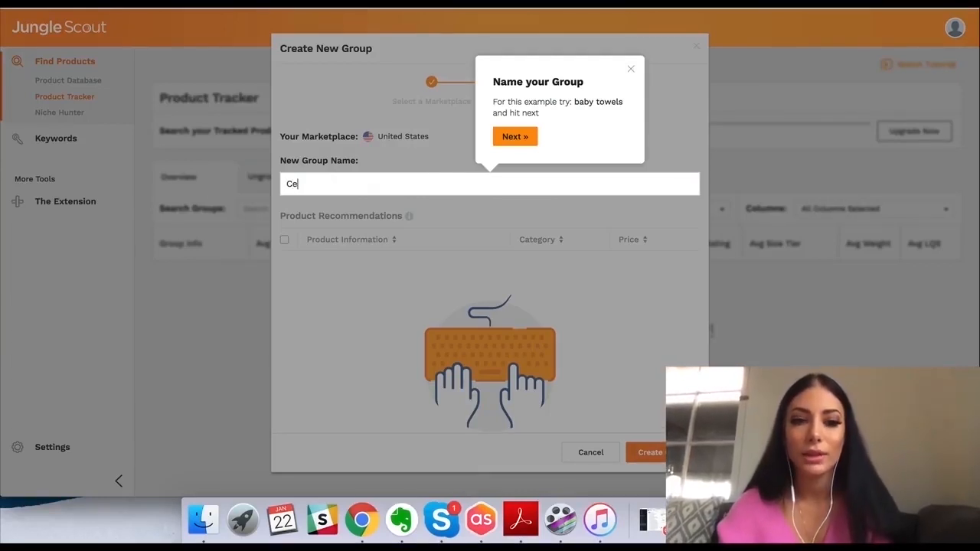
type("ll PHONE")
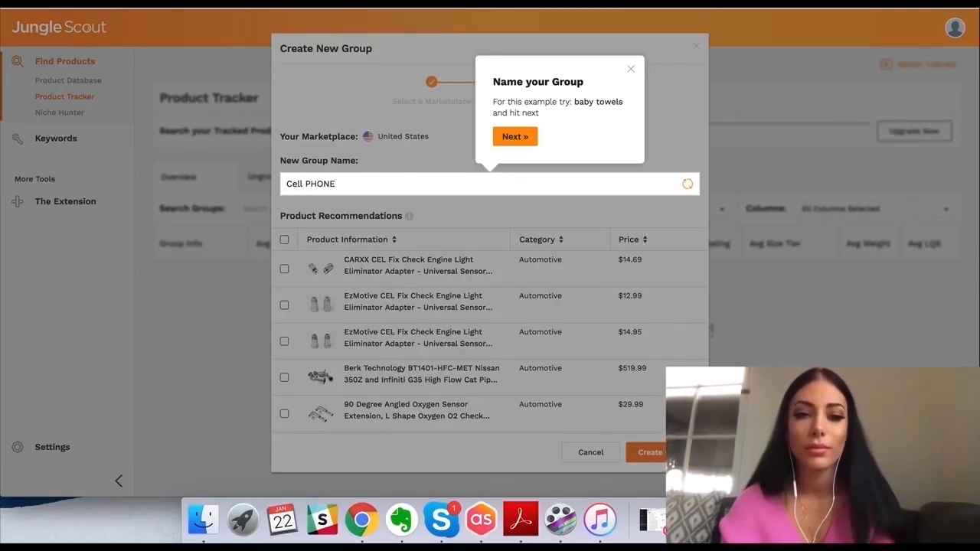
key("BackSpace")
key("BackSpace")
key("BackSpace")
key("BackSpace")
key("BackSpace")
type("phone case")
left_click(523, 135)
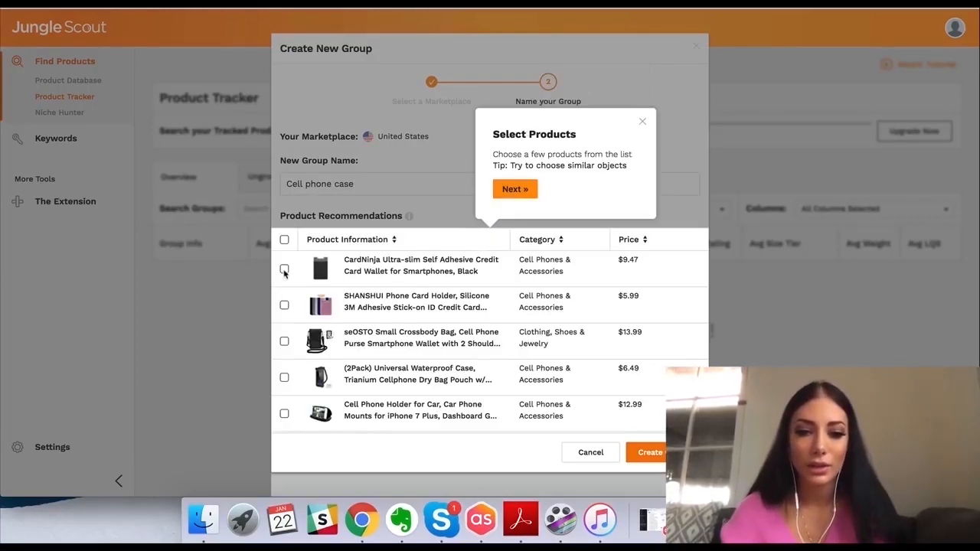
Try to create the group with the CardNinja wallet, SHANSHUI card holder and seOSTO crossbody bag, and leave the guide.
left_click(284, 269)
left_click(284, 304)
left_click(284, 341)
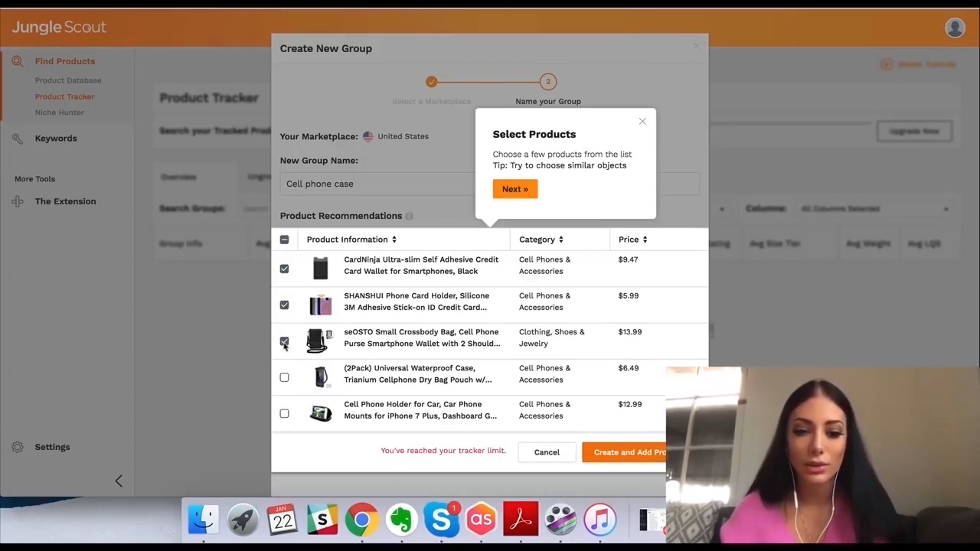
left_click(518, 190)
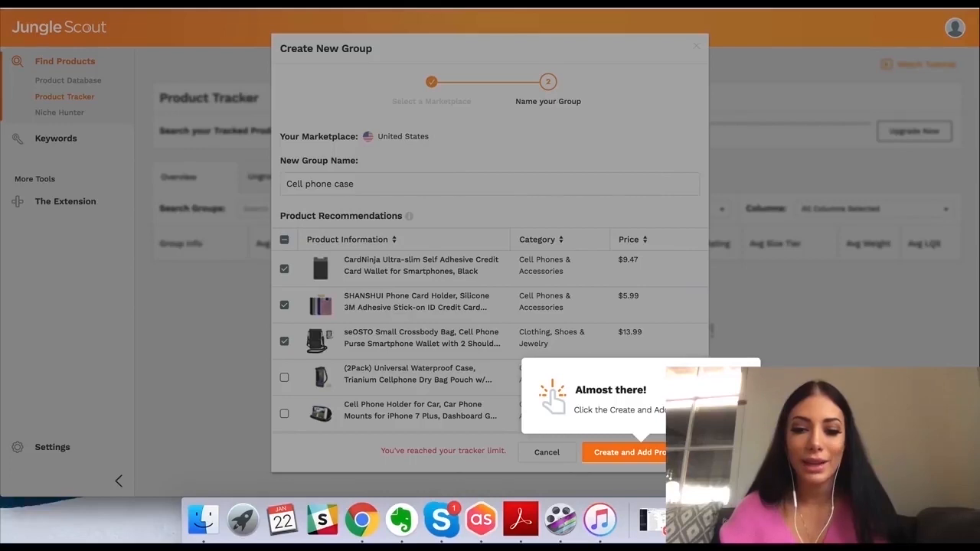
left_click(624, 452)
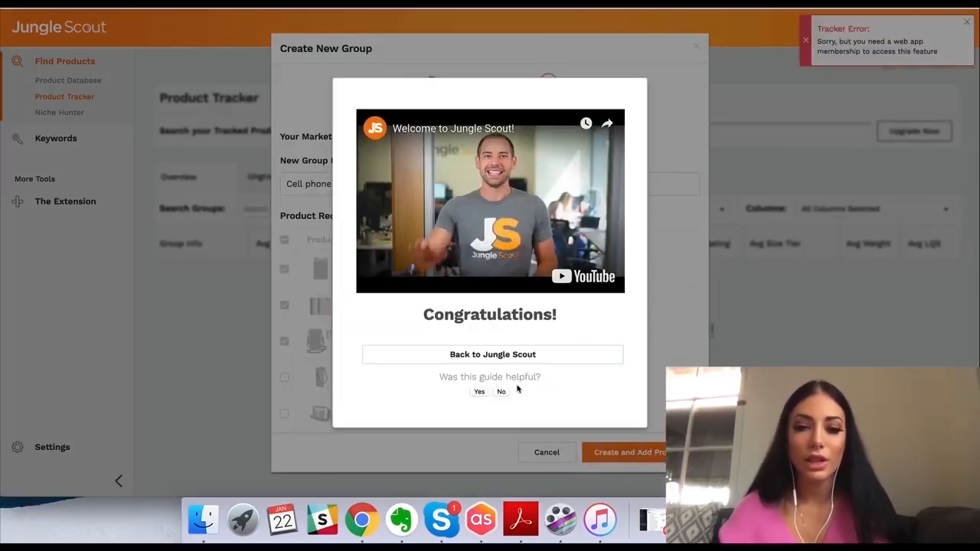
left_click(492, 354)
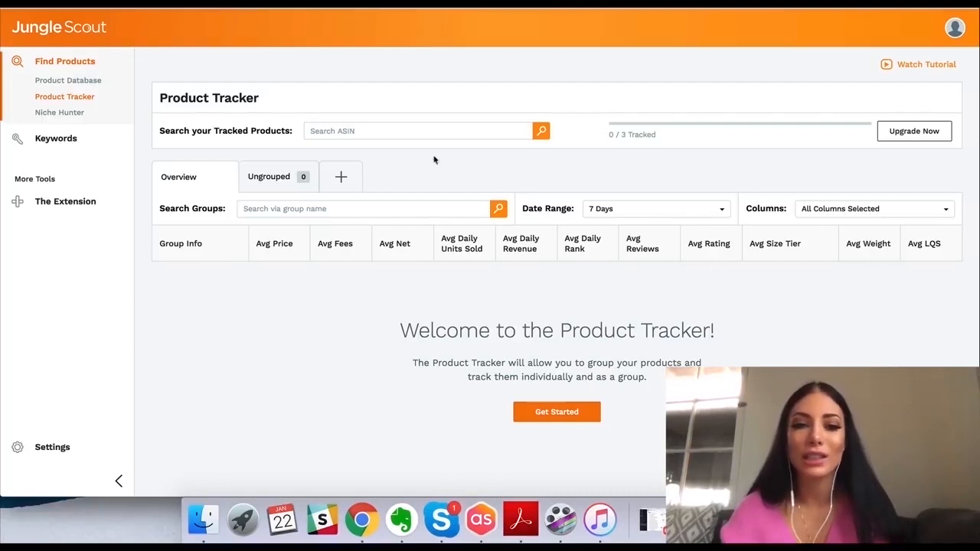
Open Niche Hunter and restrict the search to the Health & Household category.
left_click(79, 116)
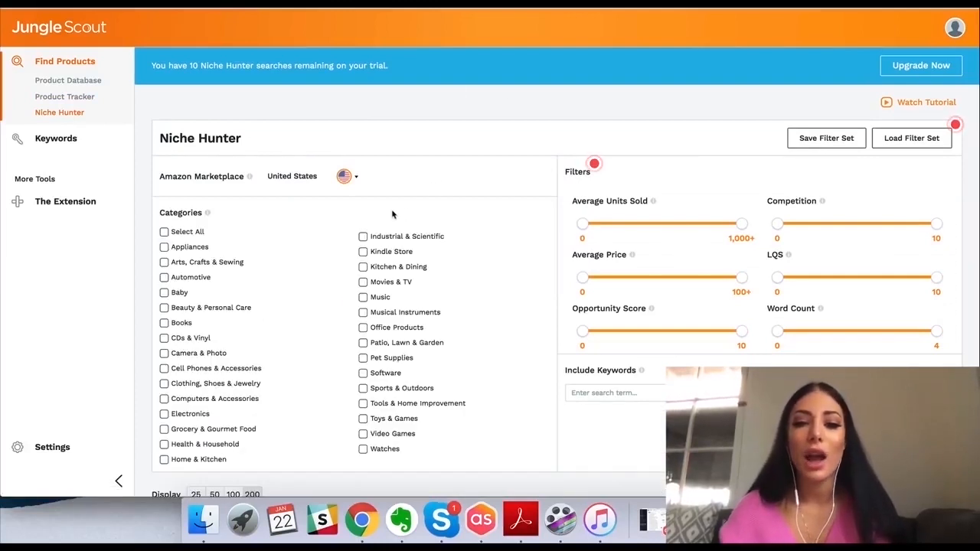
scroll(386, 215, "down", 2)
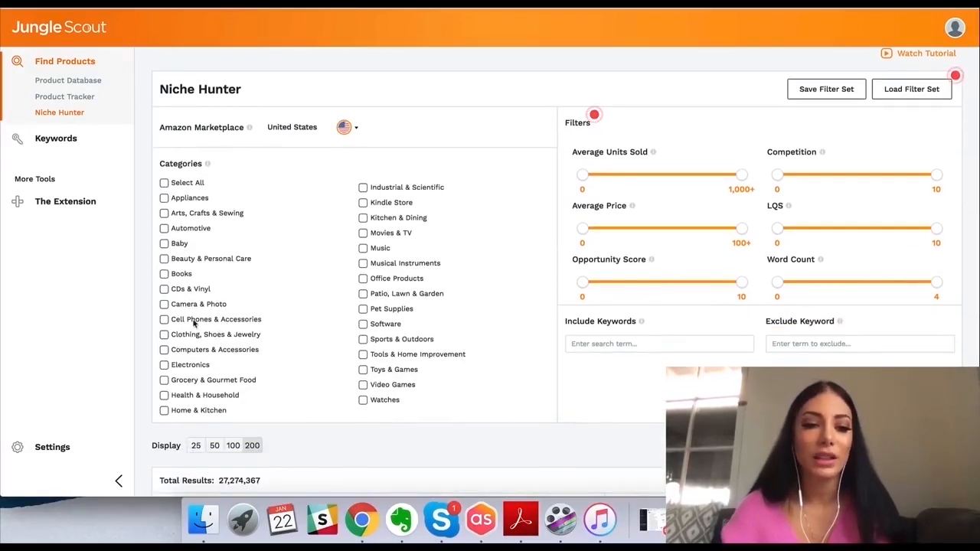
left_click(164, 396)
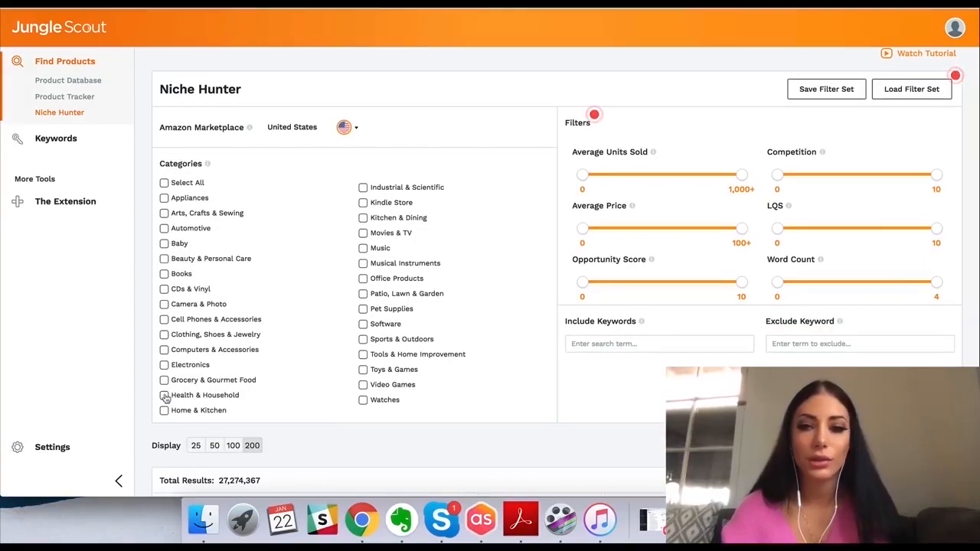
scroll(662, 163, "up", 1)
scroll(661, 163, "up", 2)
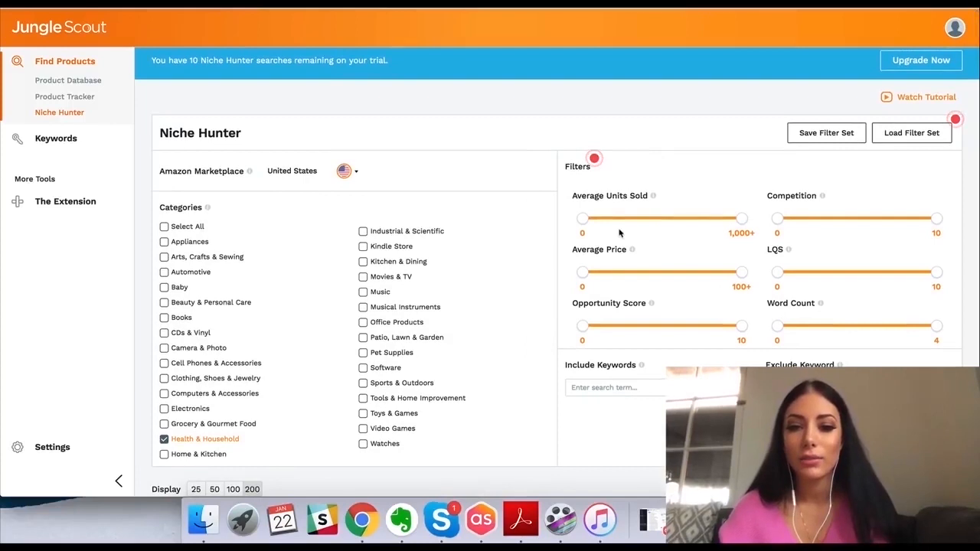
Set the niche filters to an average price of 34 to 56 and at least 289 average units sold.
left_click_drag(741, 272, 683, 276)
left_click_drag(582, 273, 673, 280)
left_click_drag(587, 224, 630, 227)
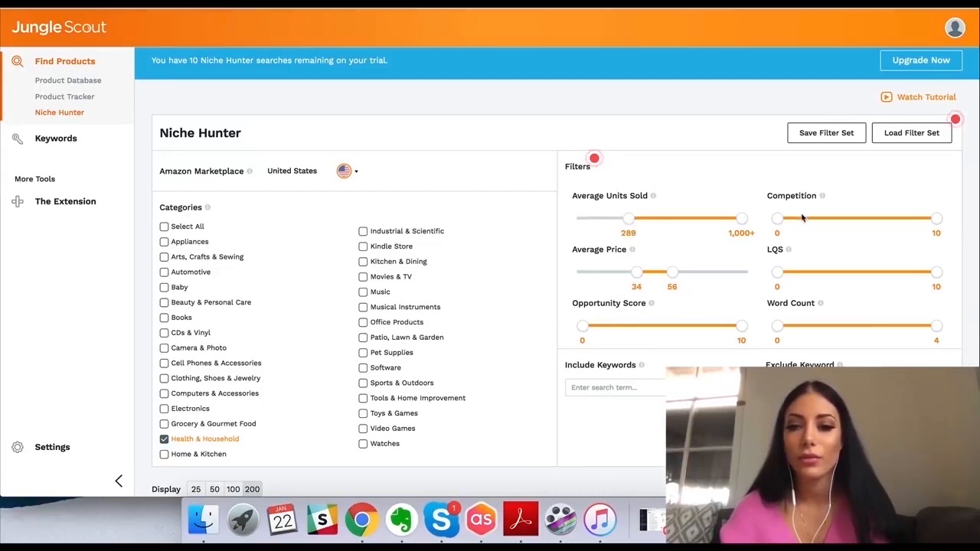
Limit competition to at most 5 and the opportunity score to at least 4, and run the niche search.
left_click_drag(936, 219, 851, 224)
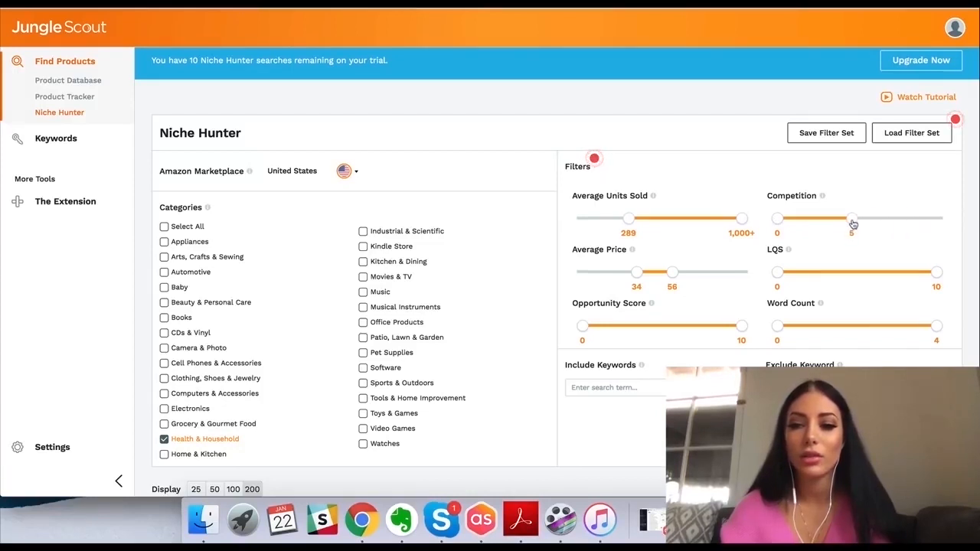
scroll(773, 348, "down", 1)
left_click_drag(586, 289, 651, 298)
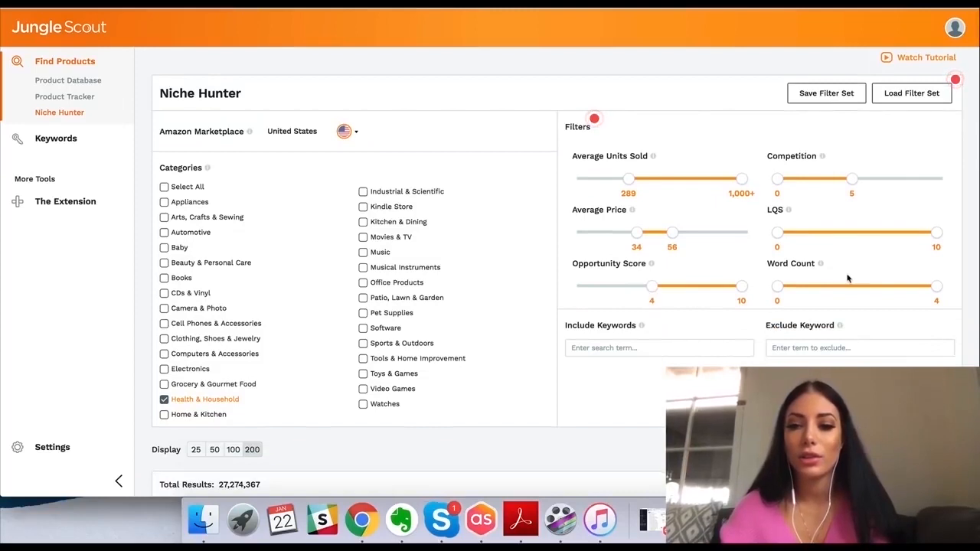
scroll(846, 279, "down", 3)
left_click(931, 328)
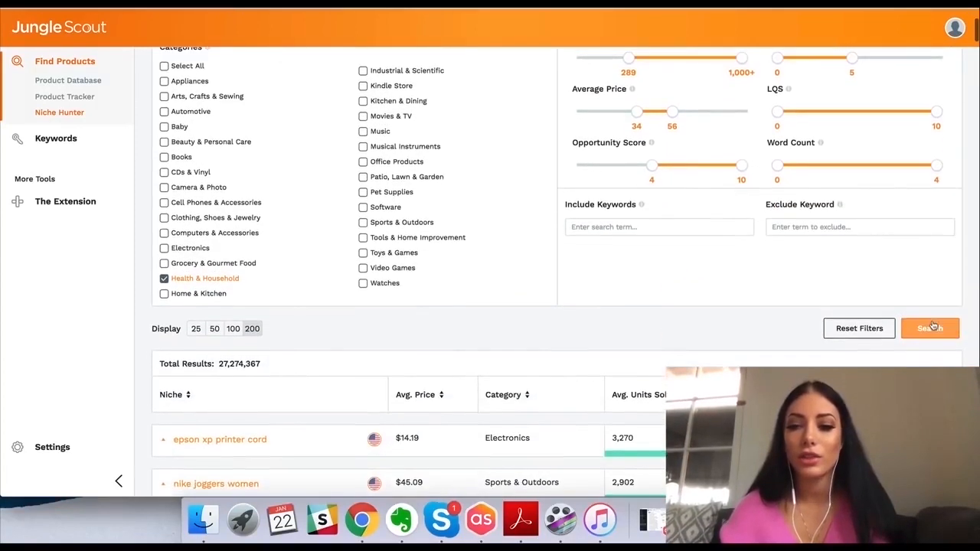
scroll(624, 229, "down", 5)
scroll(340, 92, "up", 1)
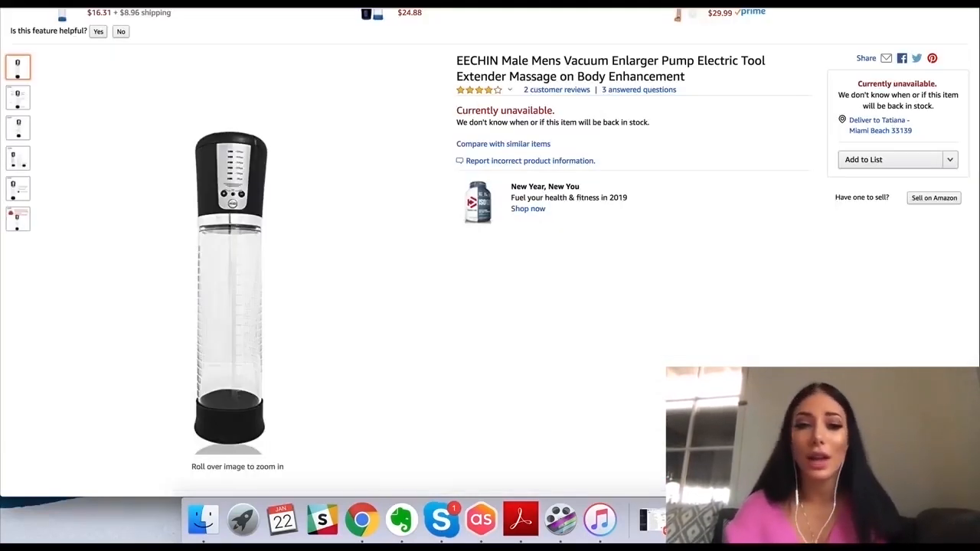
Switch to Amazon, search for "slippers" and look through the competing listings with their prices and reviews.
scroll(355, 127, "up", 5)
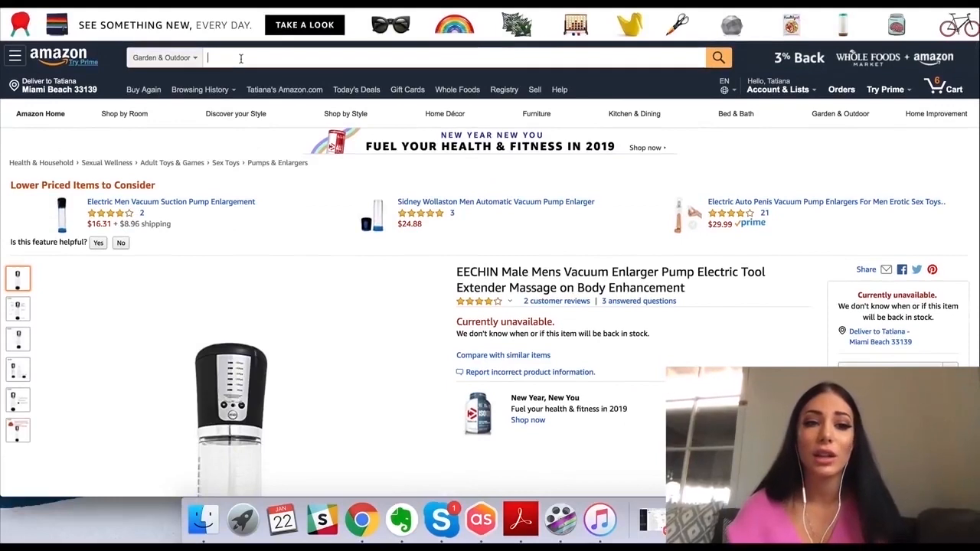
left_click(240, 58)
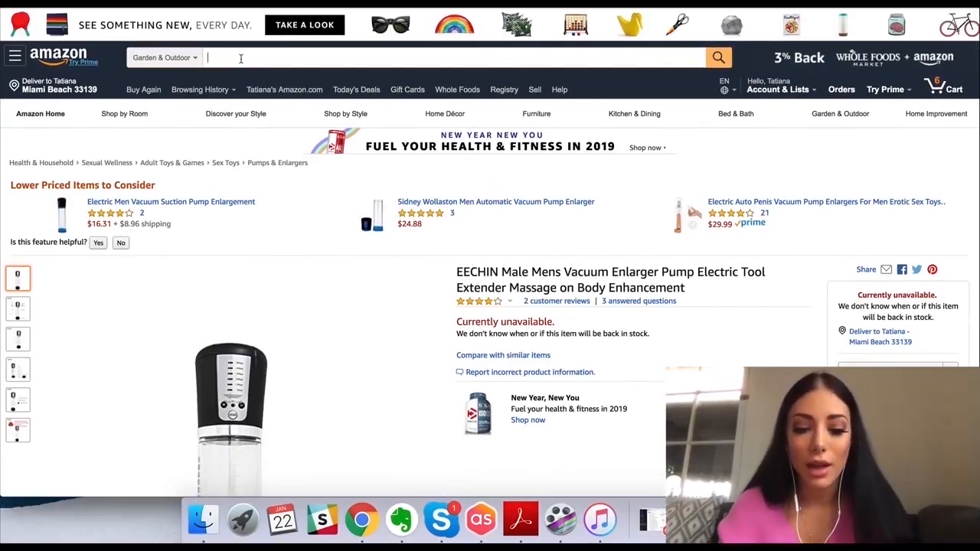
type("slippers")
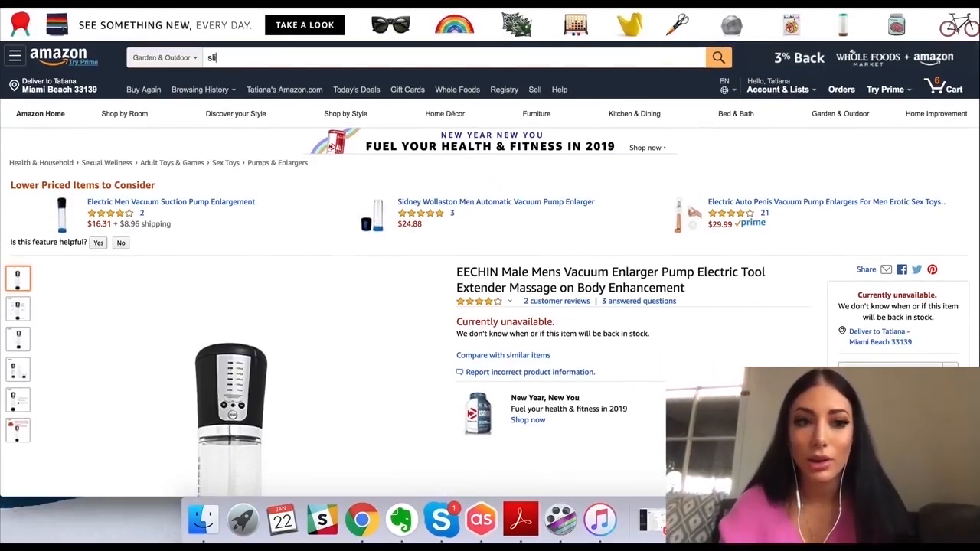
key("Return")
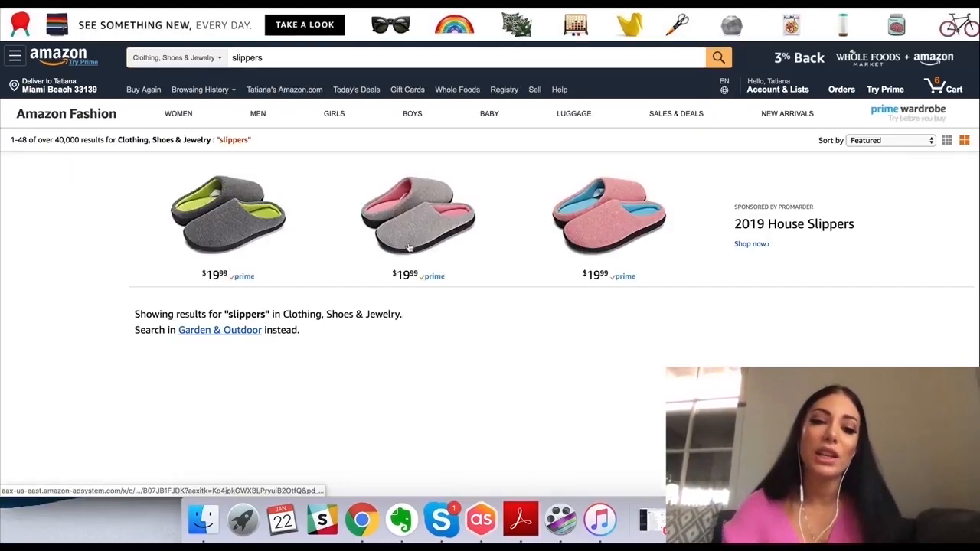
scroll(674, 282, "down", 5)
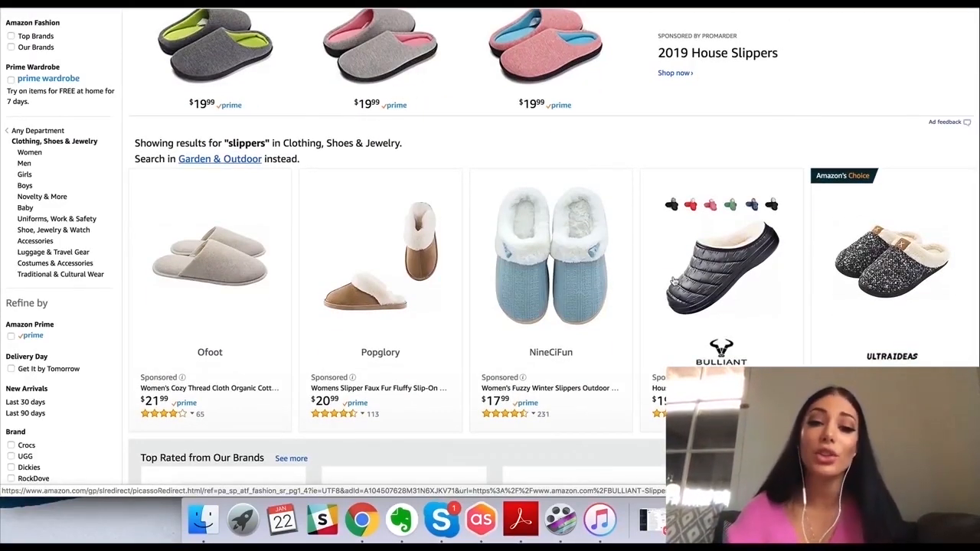
scroll(673, 282, "down", 3)
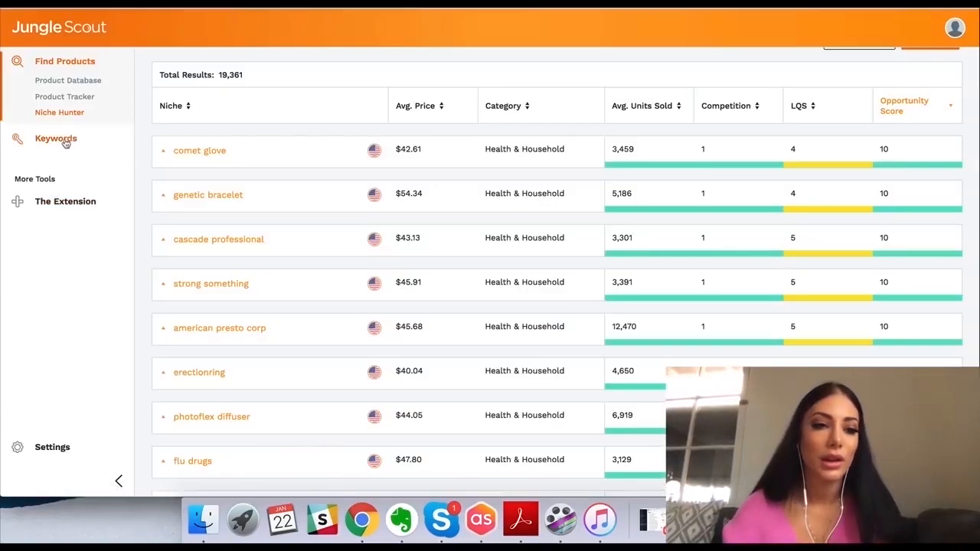
Return to Jungle Scout and open the Listing Builder among the keyword tools.
mouse_move(66, 142)
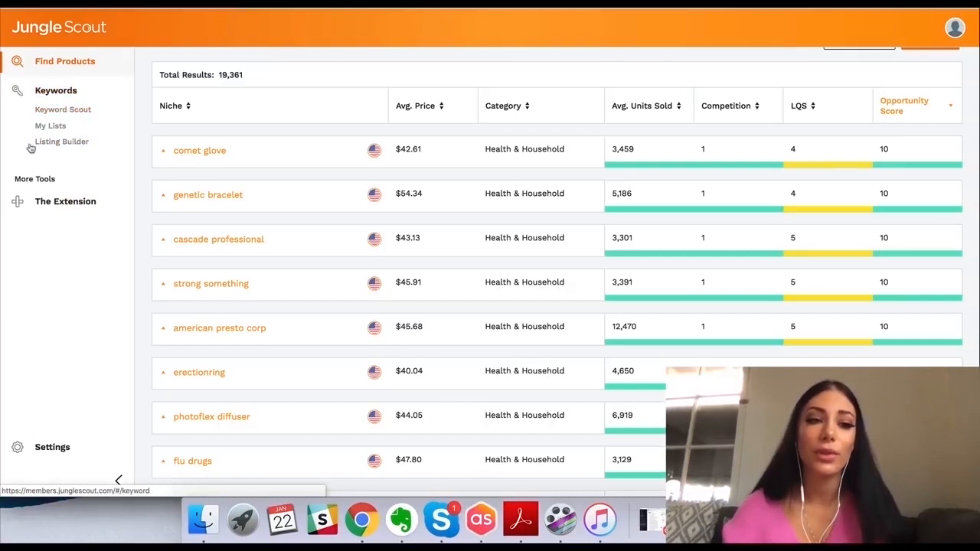
left_click(74, 147)
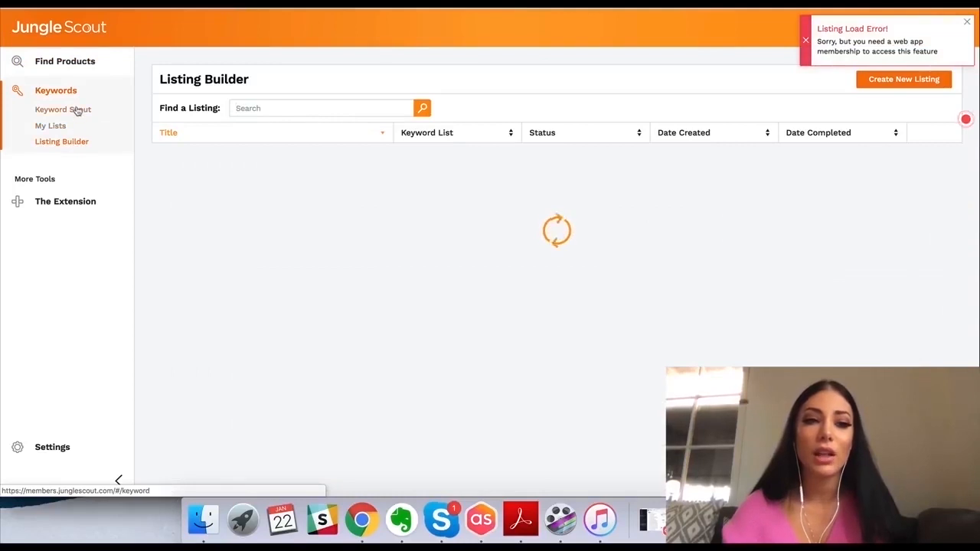